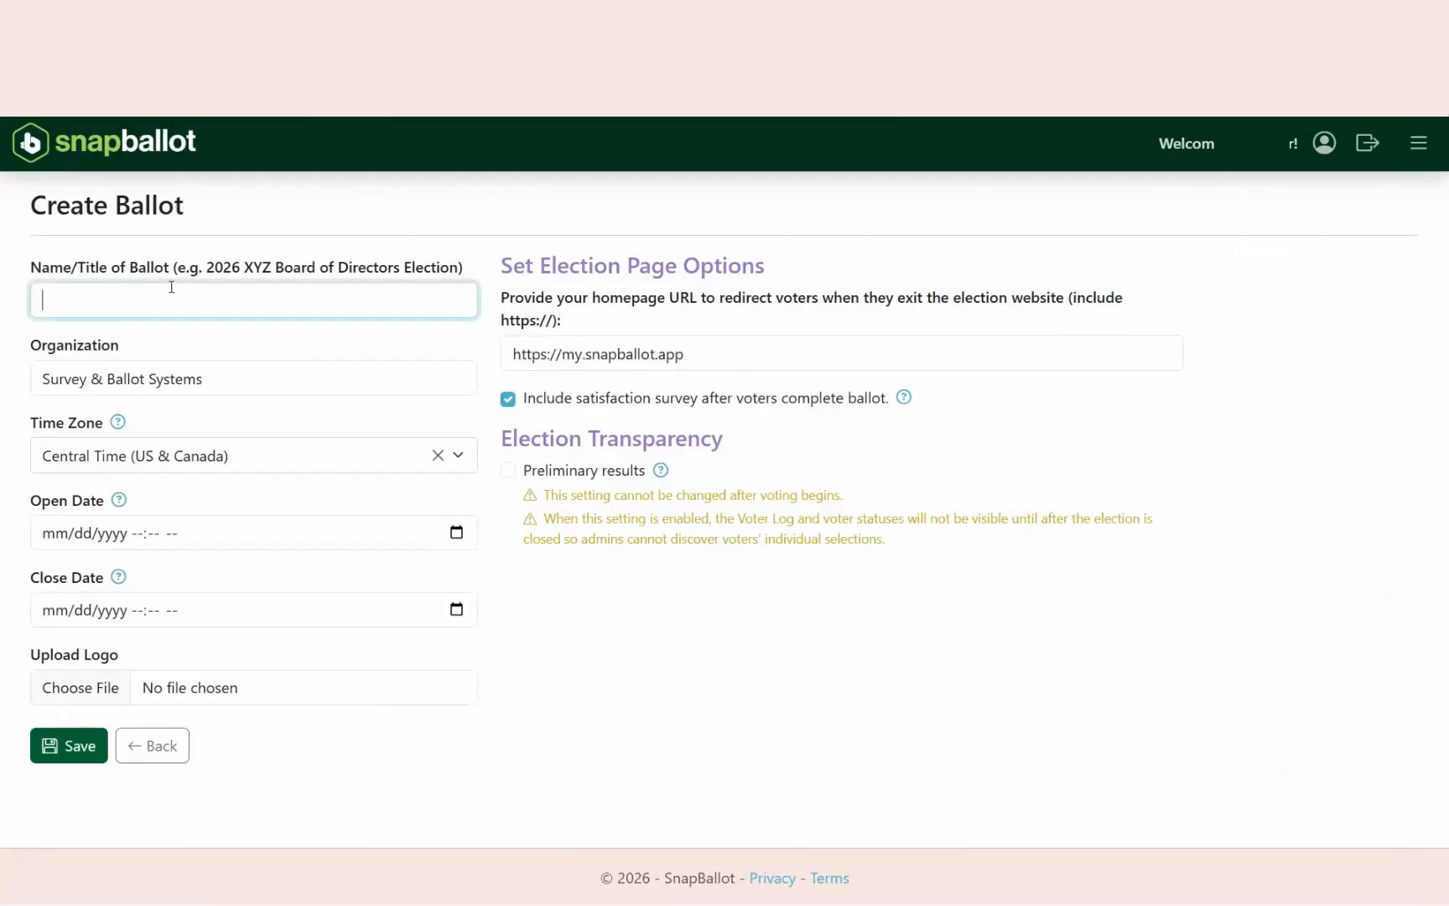
# - Title the ballot SnapBallot Demo Election, opening 08/03/2026 09:00 AM and closing 09/30/2026 12:00 PM, with SnapBallot-Horiz-SBS-Tag-Full-Color-RGB.jpg as logo
pyautogui.write('SnapBallot Demo Election')
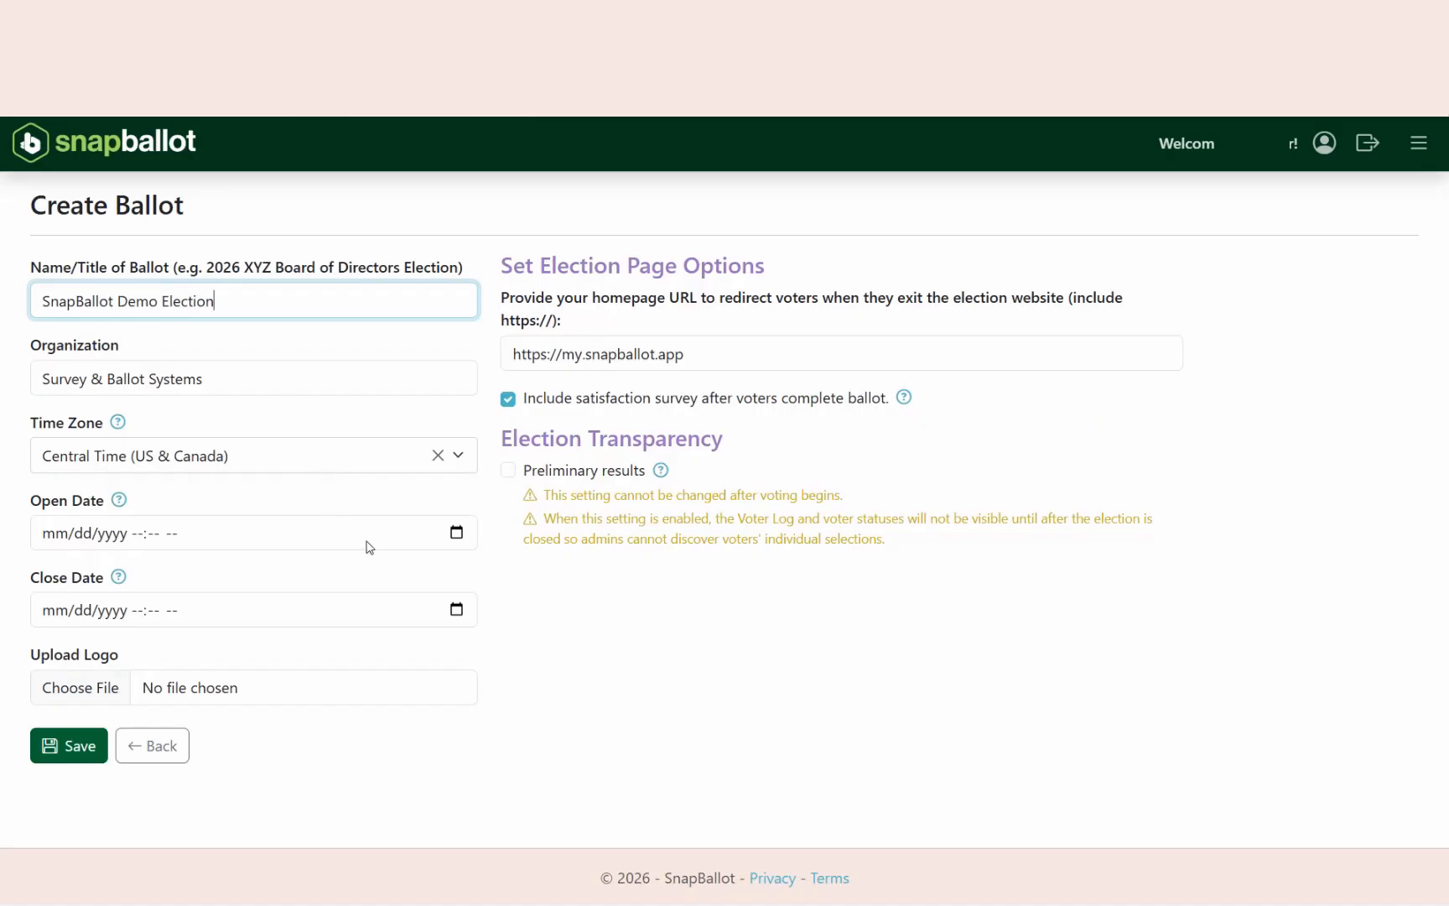
pyautogui.click(457, 533)
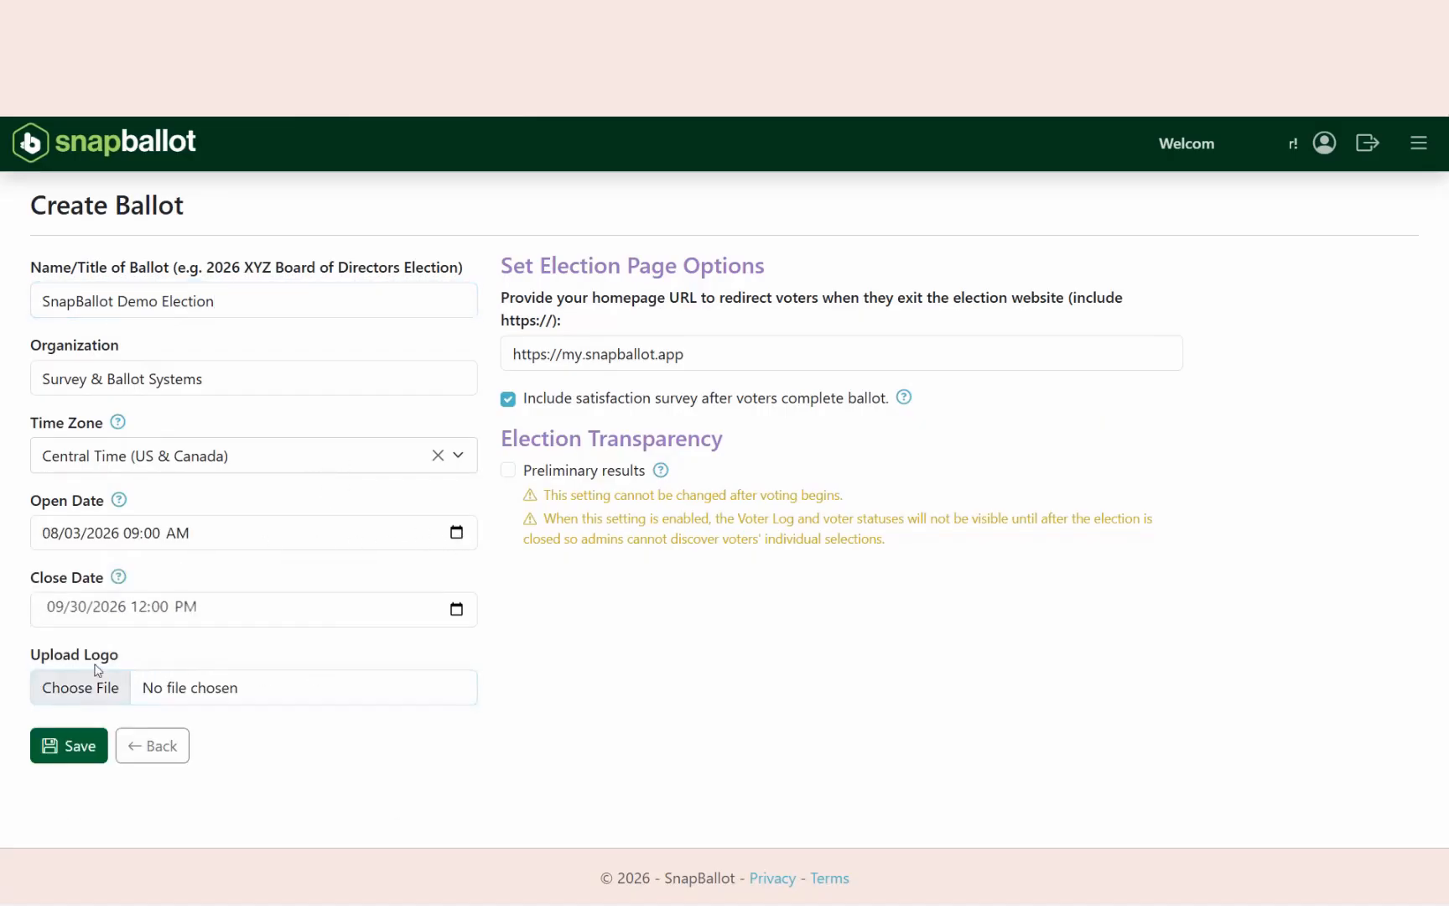
pyautogui.click(71, 692)
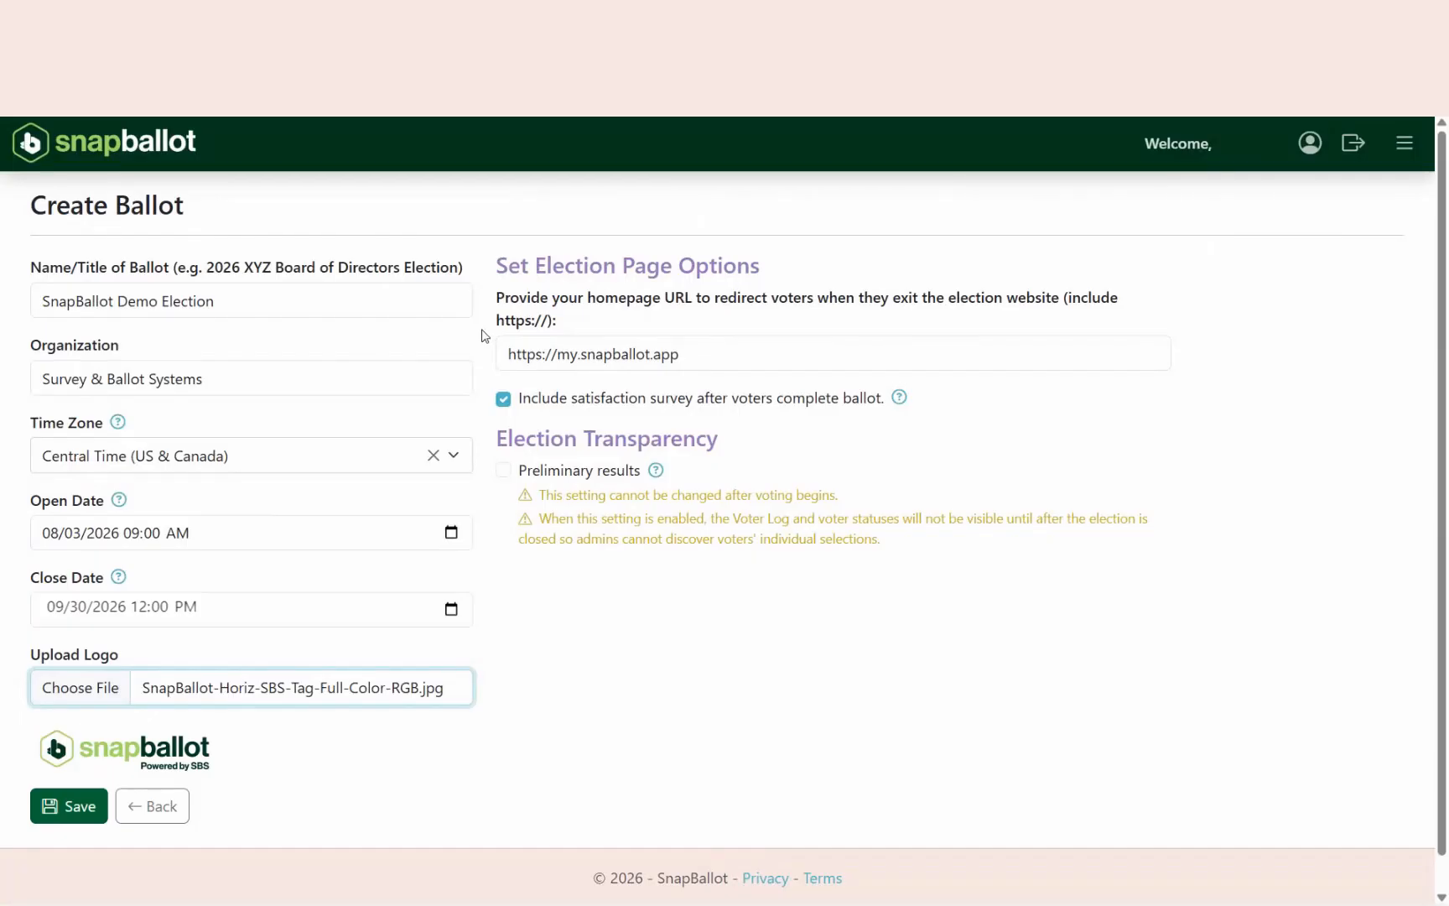
pyautogui.click(503, 400)
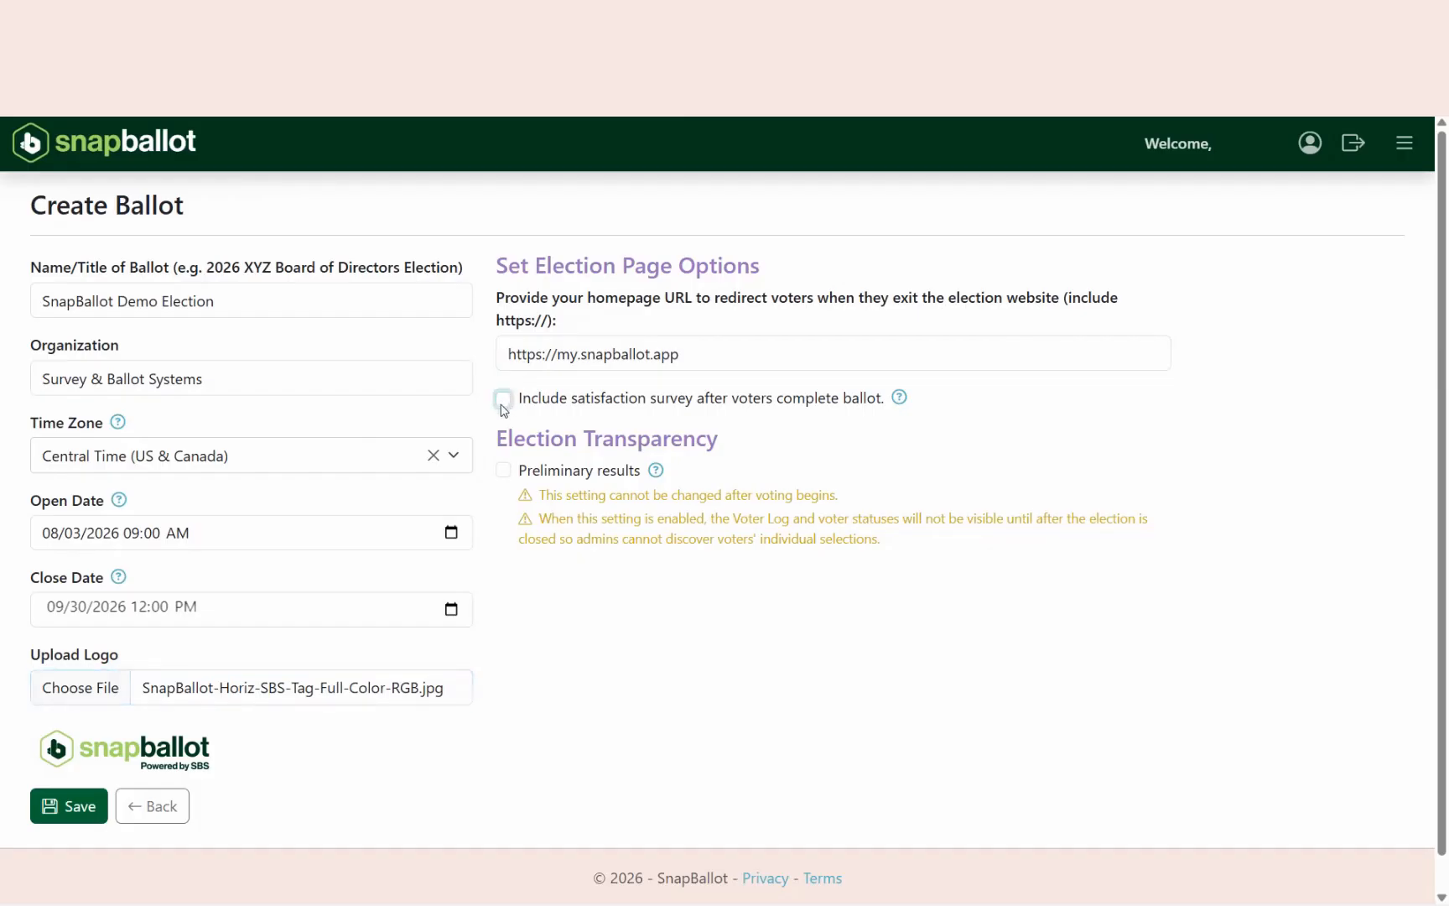
pyautogui.click(505, 402)
pyautogui.click(504, 471)
pyautogui.click(503, 471)
# - Save the new ballot and upload the voter list file 16 voters one issue-TFCopy.csv to it
pyautogui.click(71, 809)
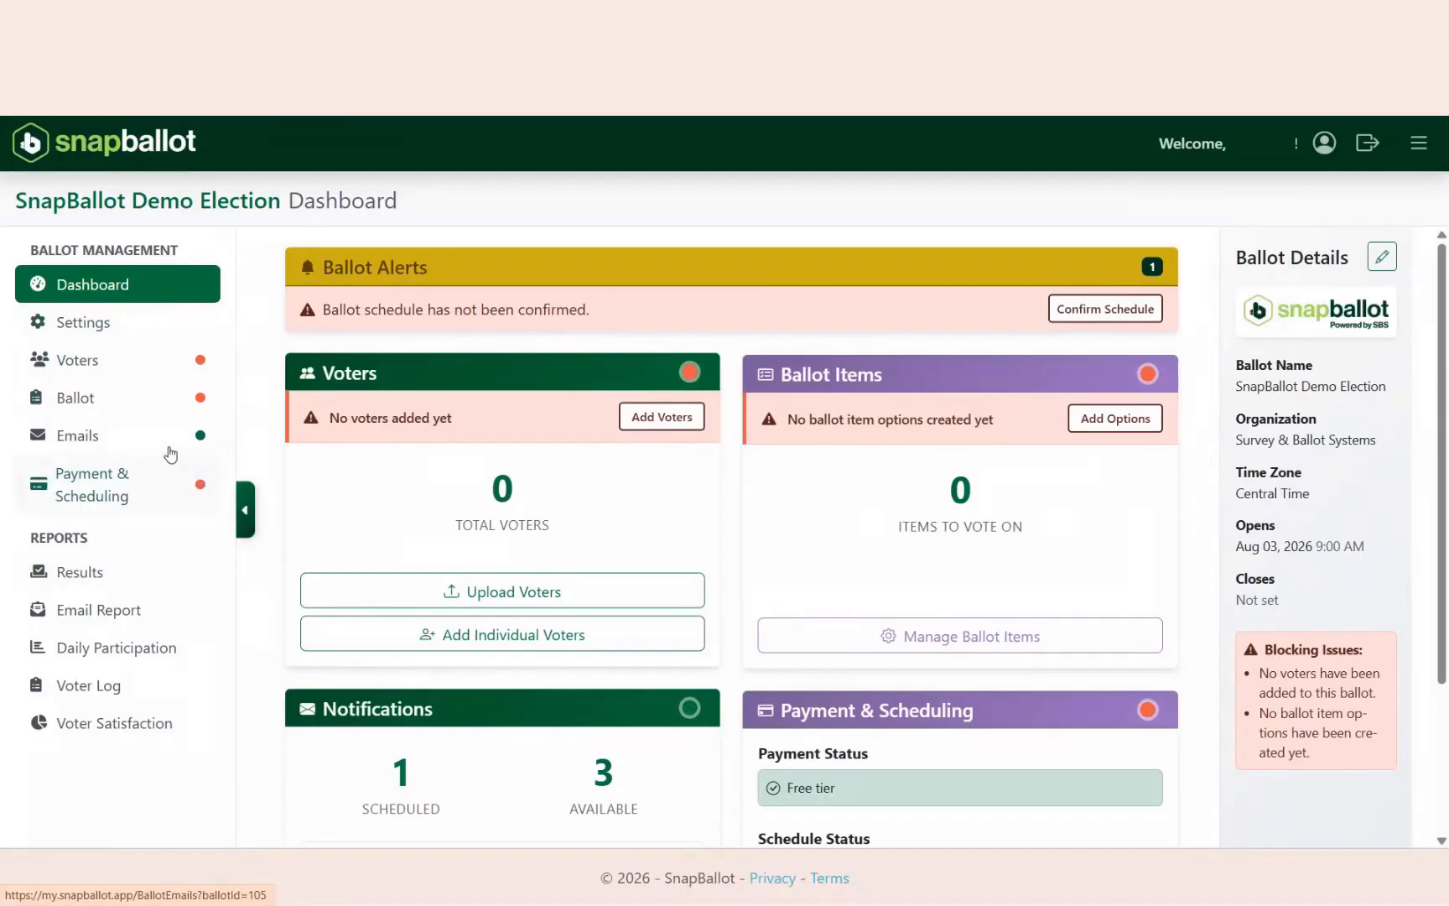
pyautogui.click(106, 359)
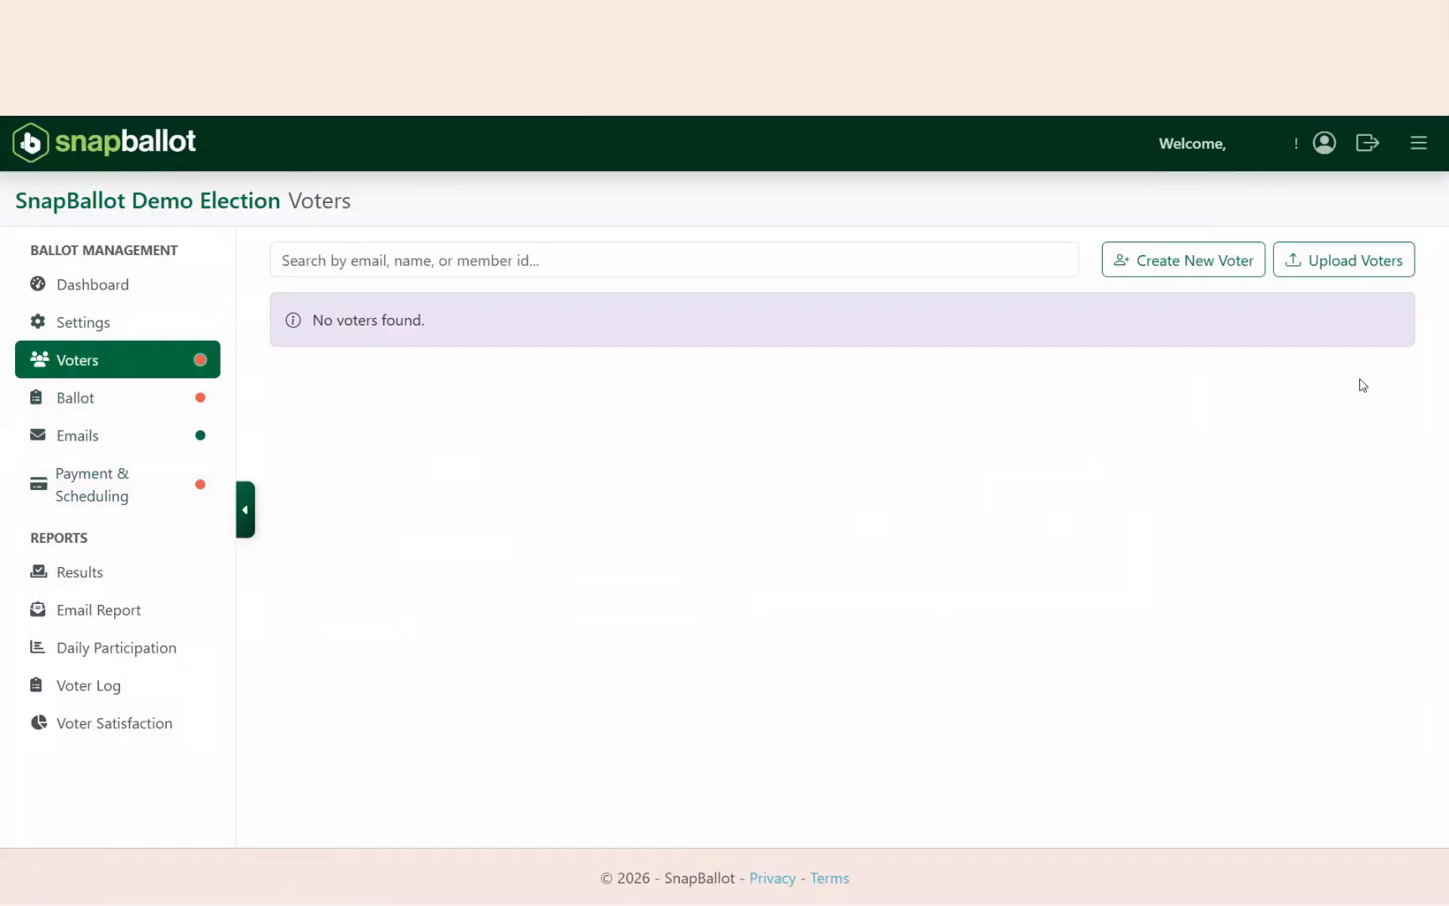
pyautogui.click(1313, 270)
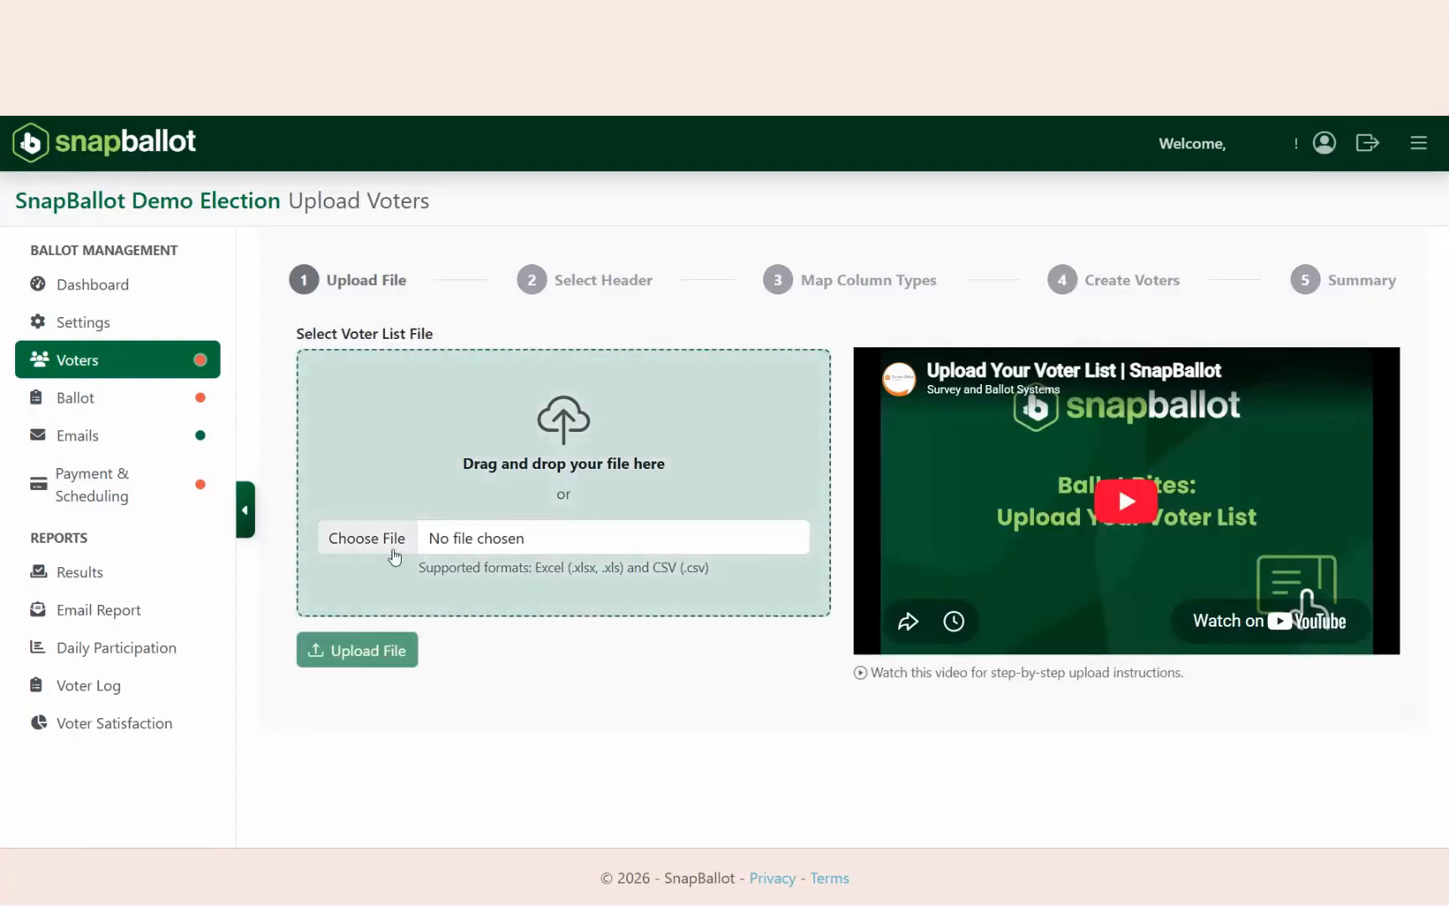
pyautogui.click(382, 542)
pyautogui.click(367, 706)
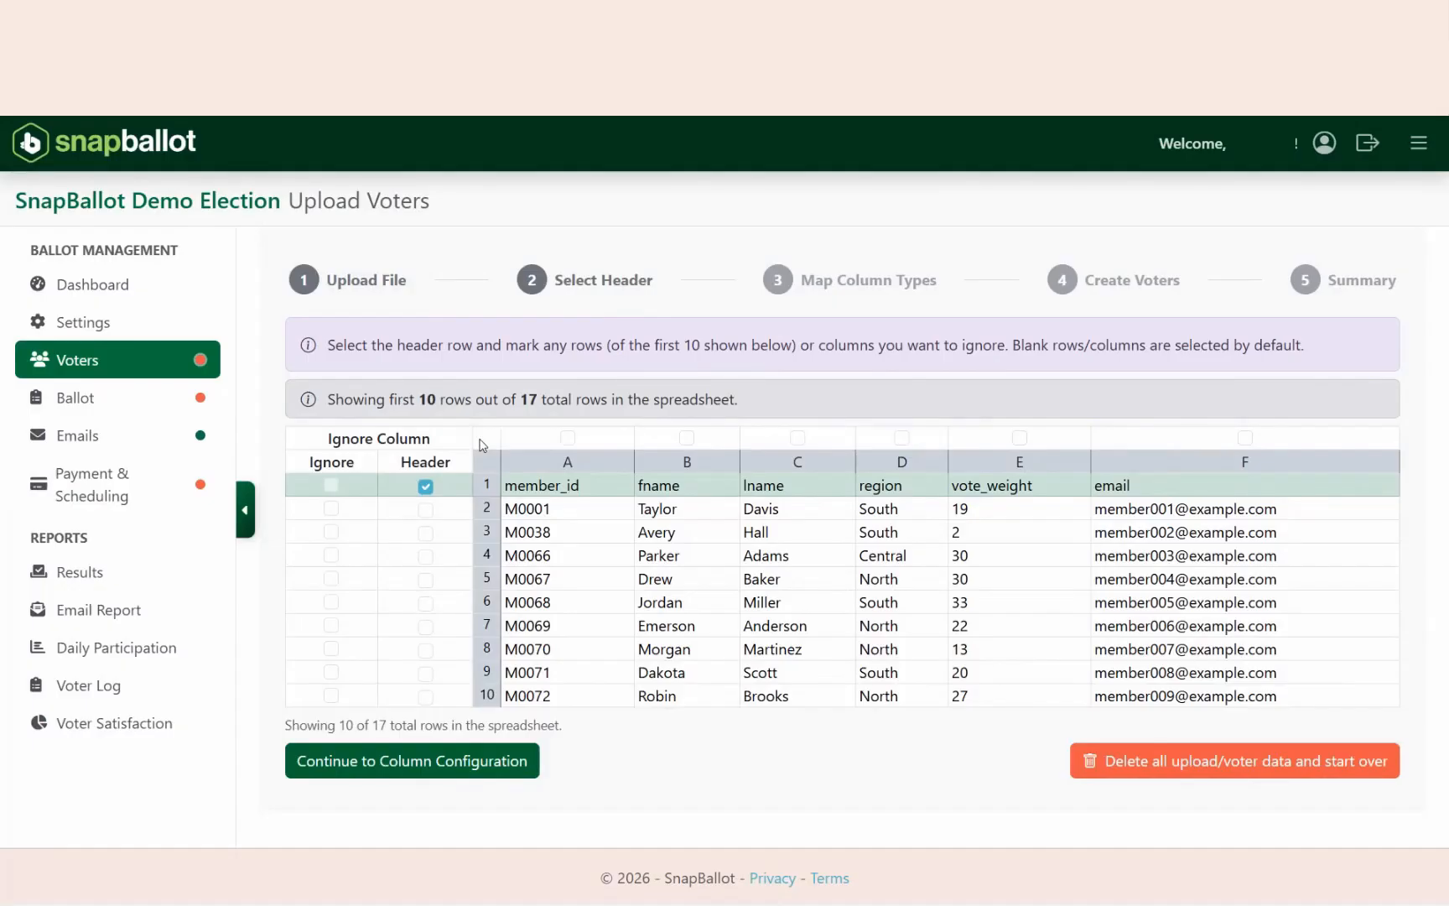
# - Continue to the column mapping with row 1 as the header row and no columns ignored
pyautogui.click(568, 438)
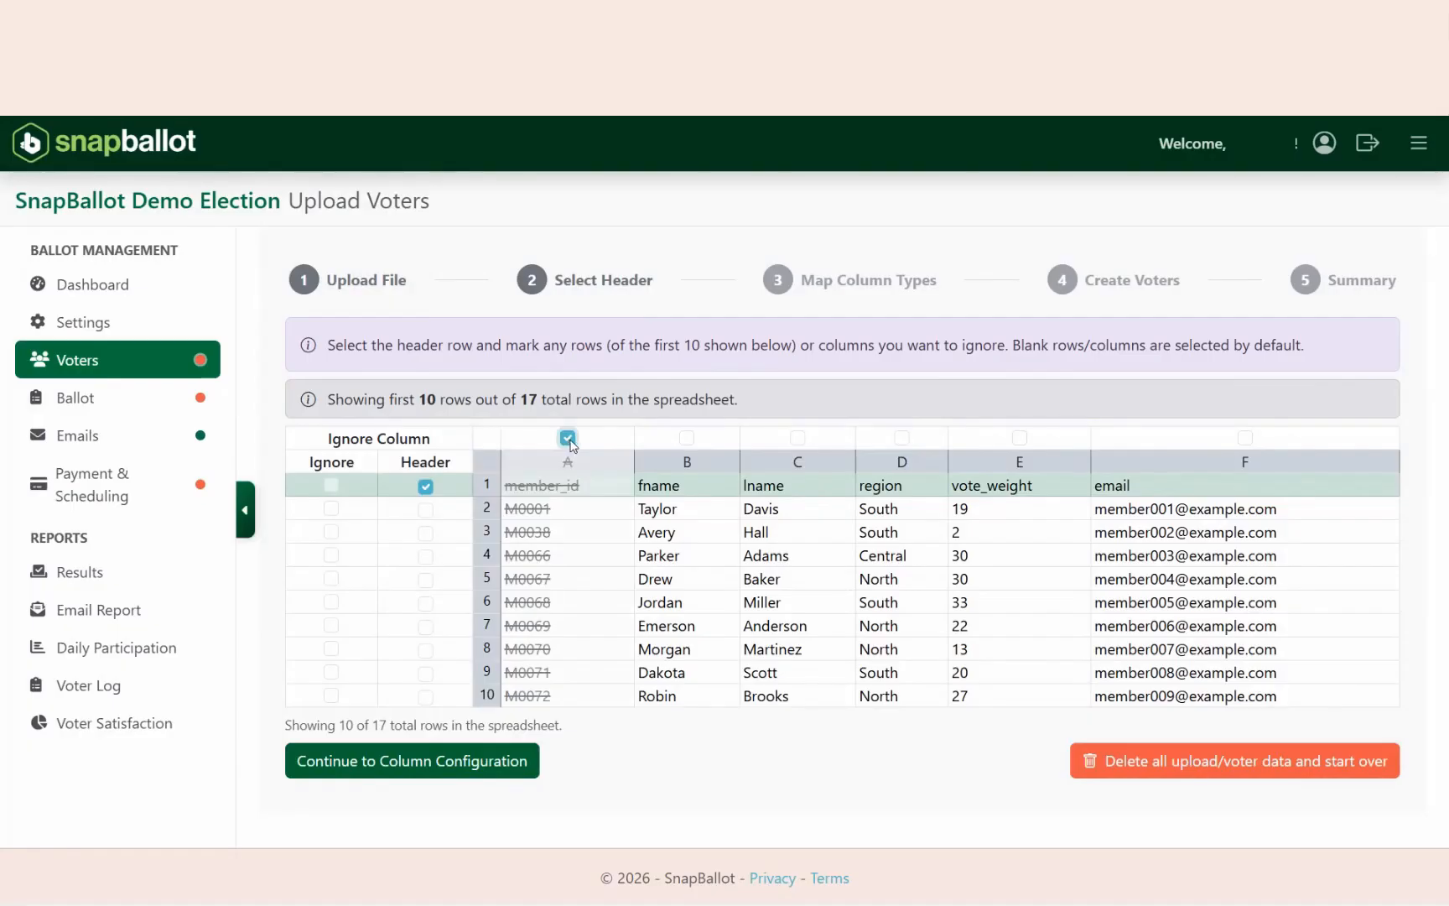
pyautogui.click(568, 437)
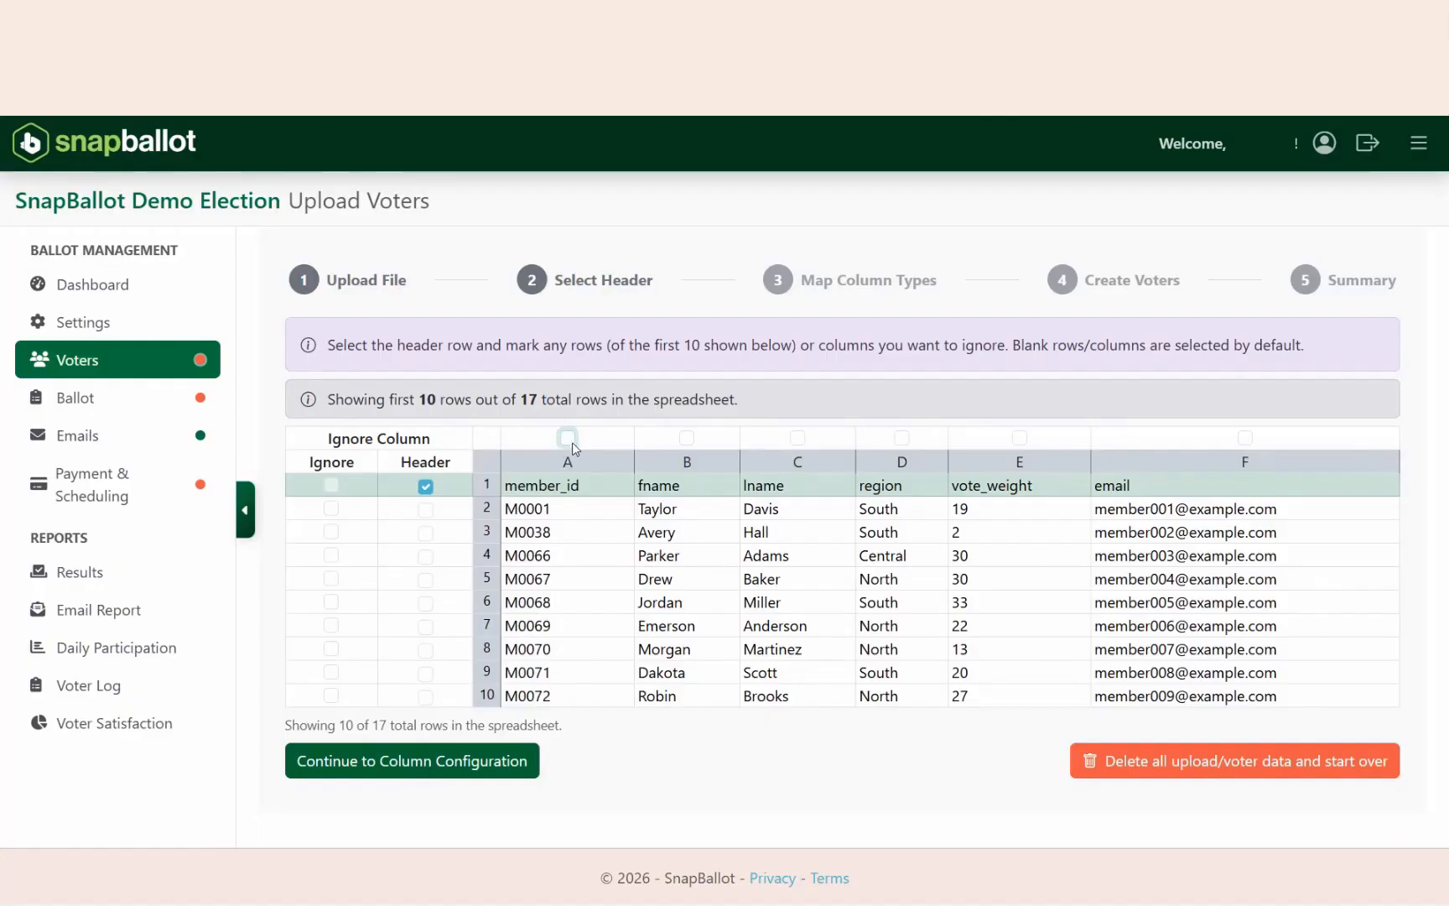
pyautogui.click(417, 765)
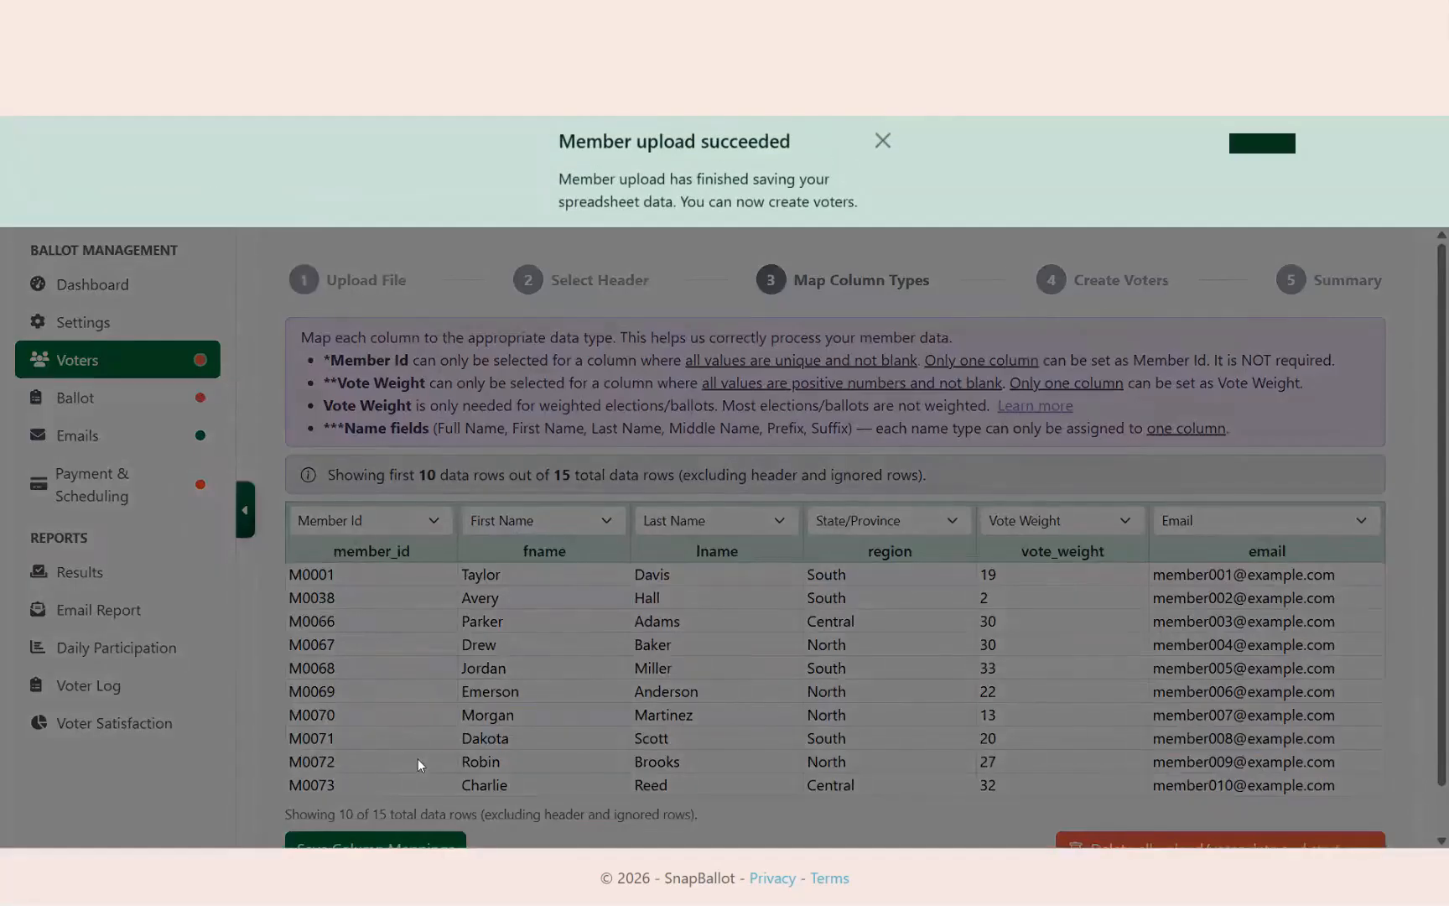
pyautogui.click(882, 140)
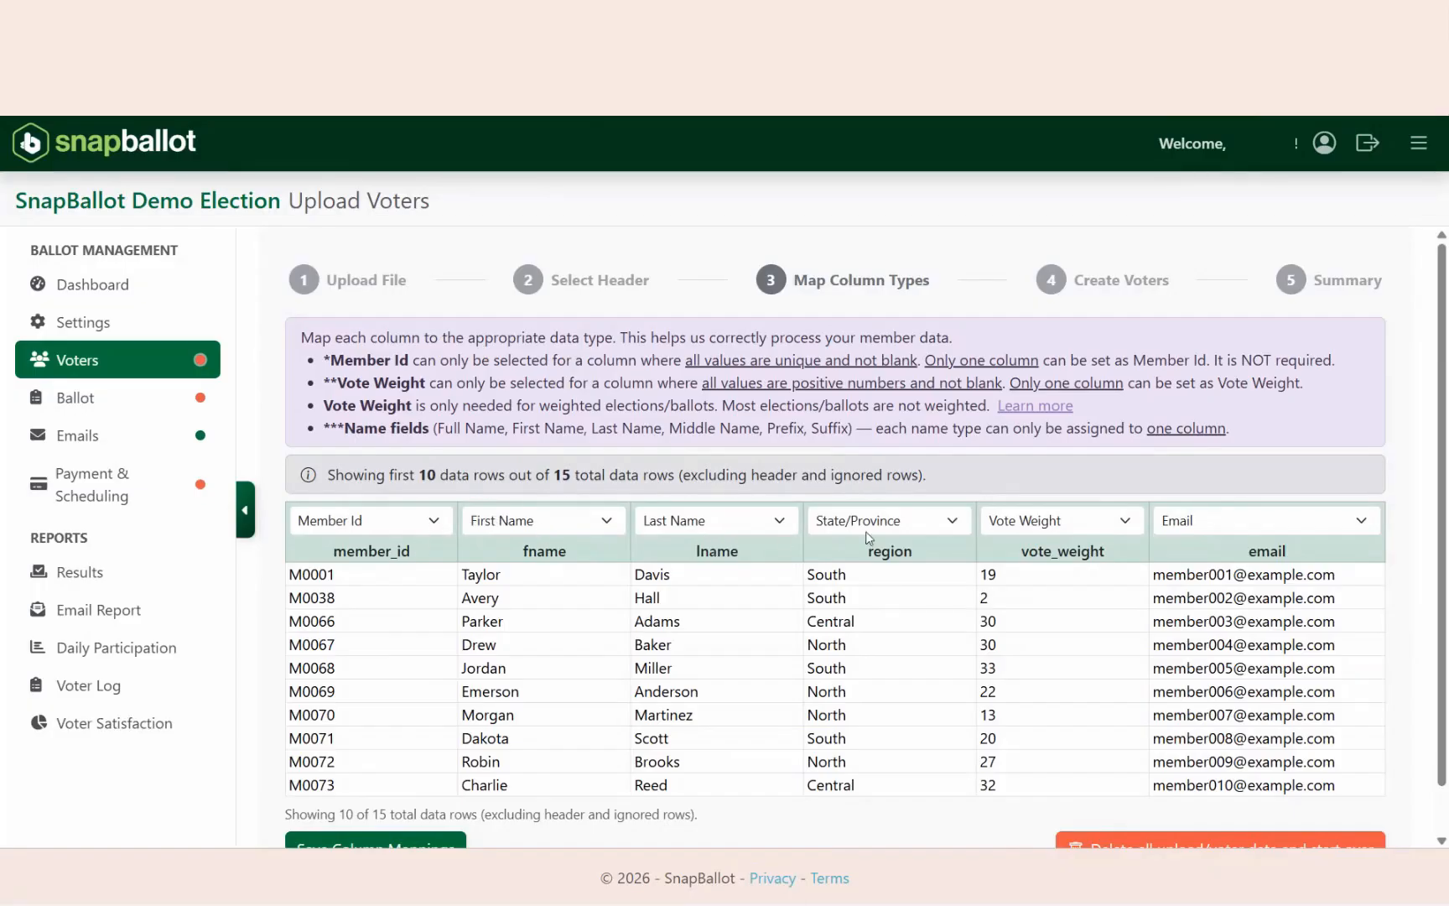
# - Map the region column to the Group or Type data type and save the column mappings
pyautogui.click(954, 526)
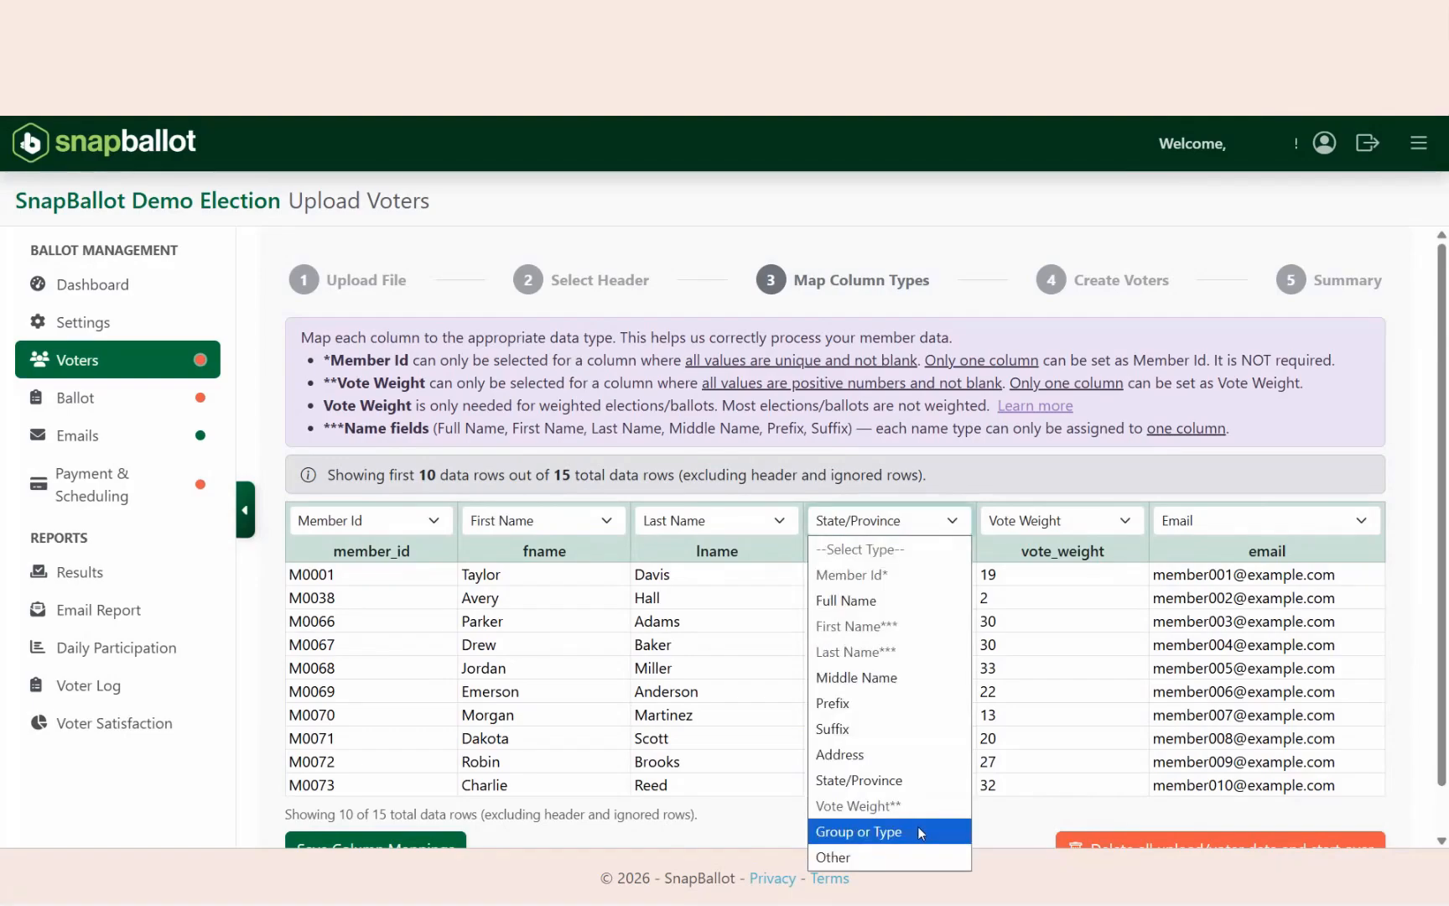
pyautogui.click(918, 828)
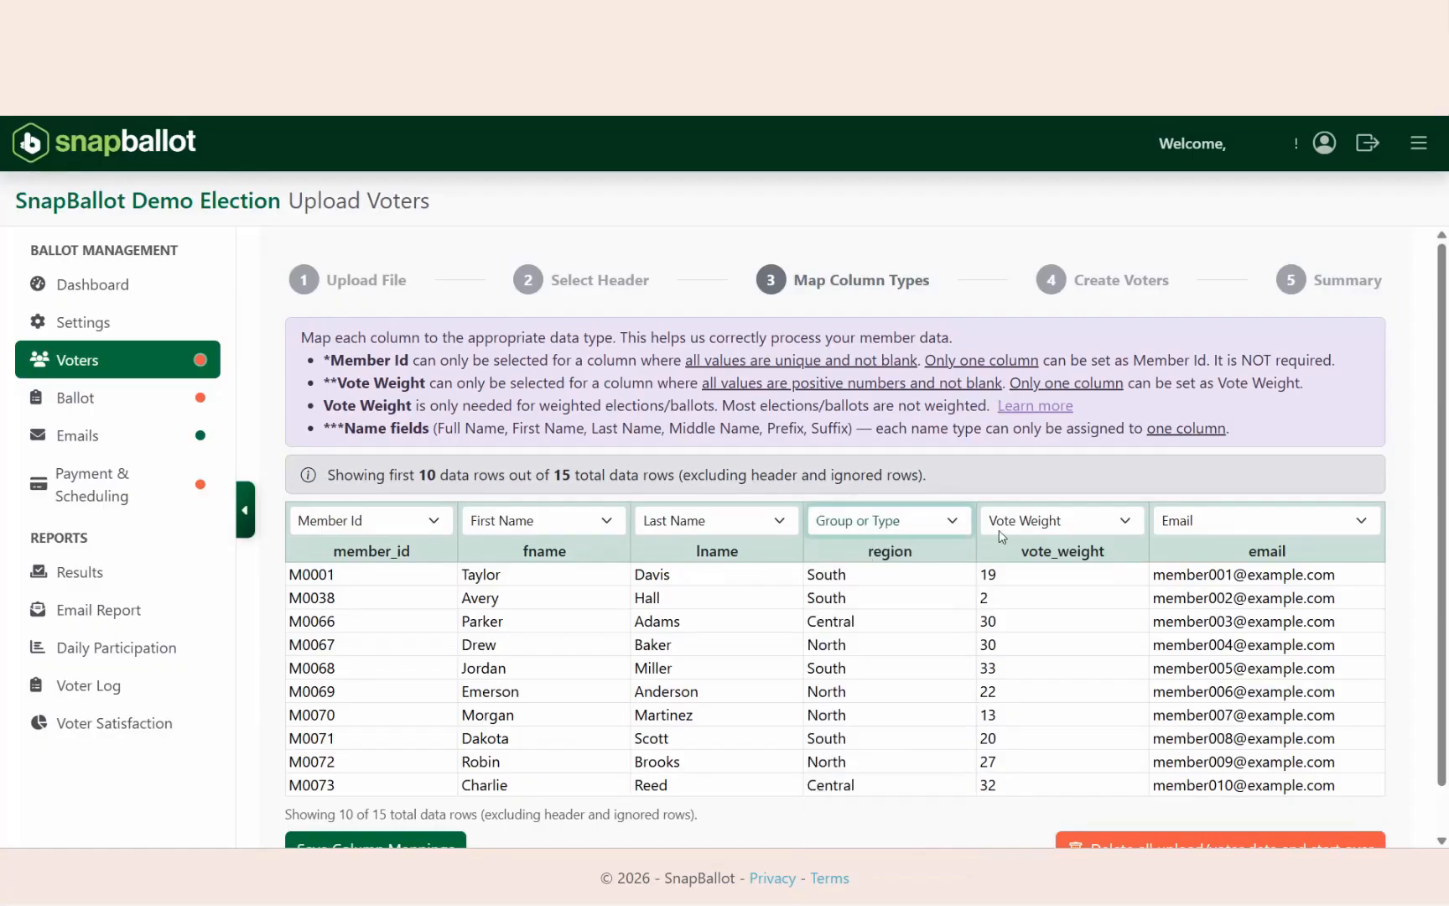
pyautogui.scroll(-1, 1000, 537)
pyautogui.click(381, 797)
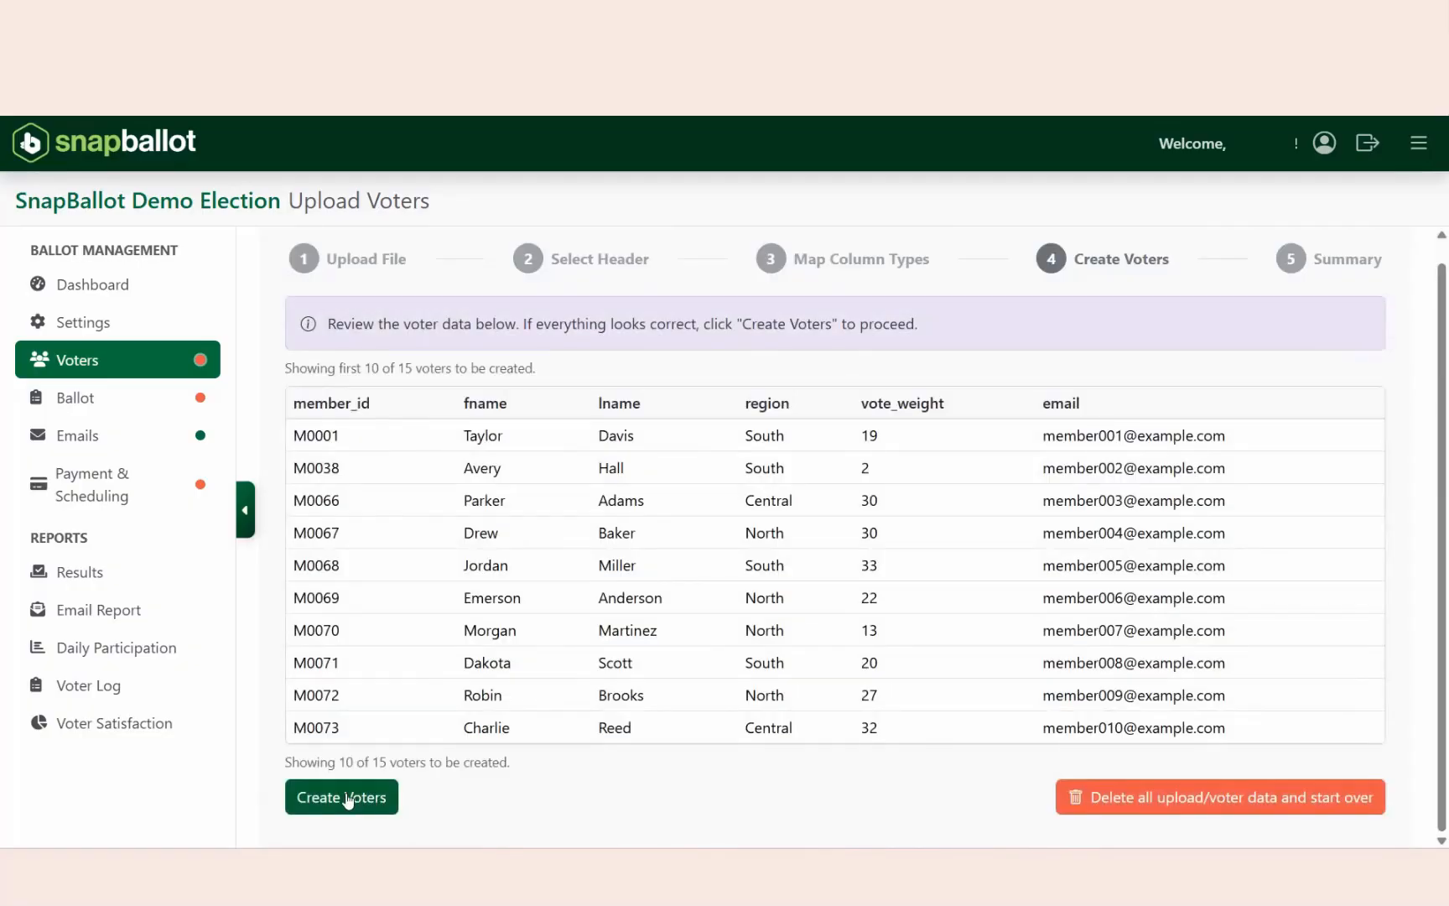
# - Create the voters from the uploaded data and filter the voter list to those with email issues
pyautogui.click(348, 799)
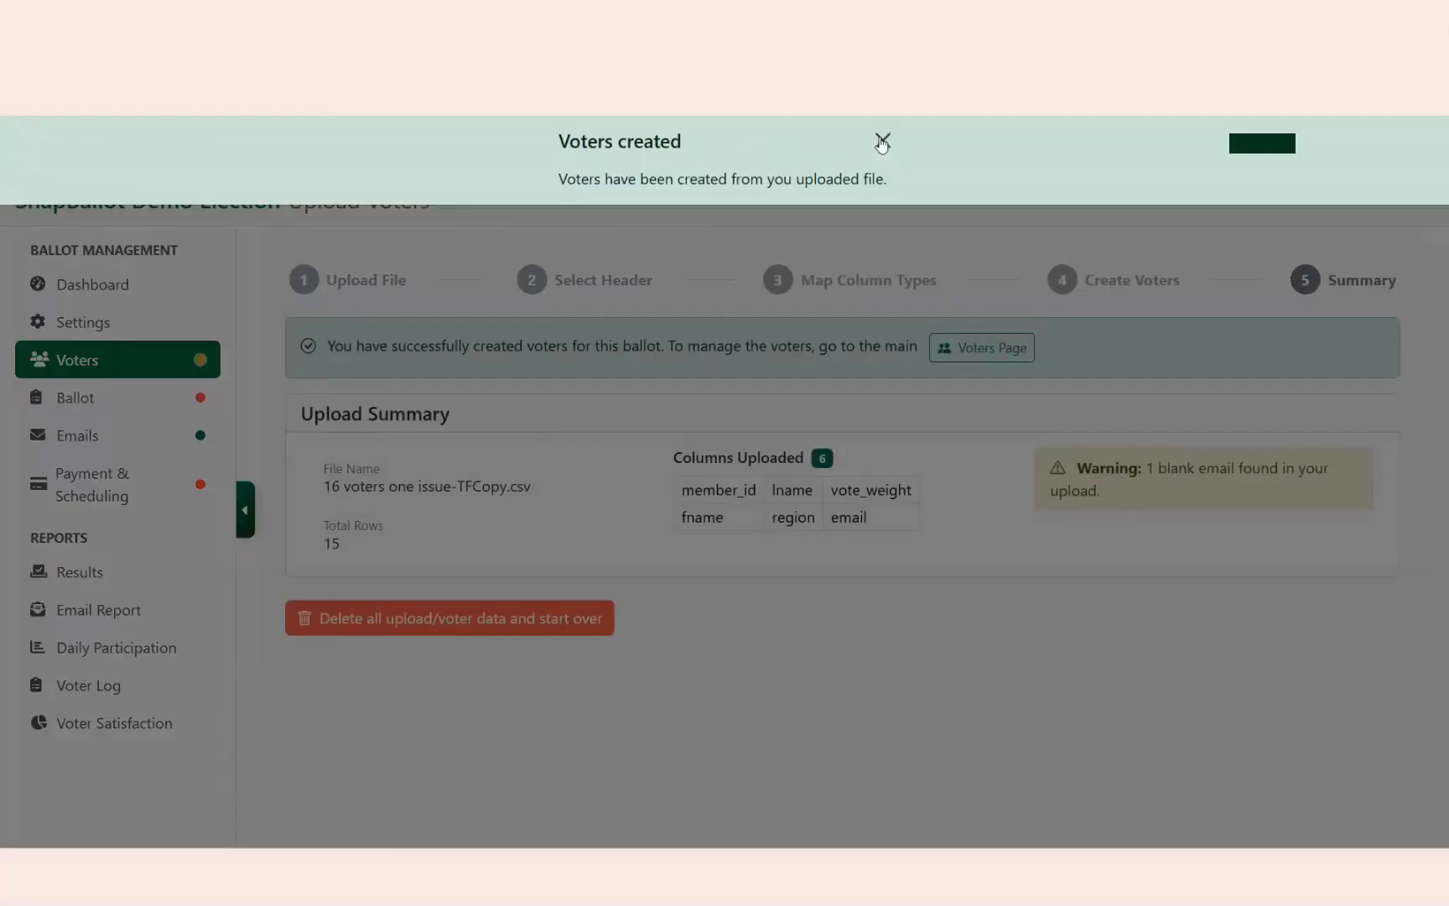
pyautogui.click(879, 139)
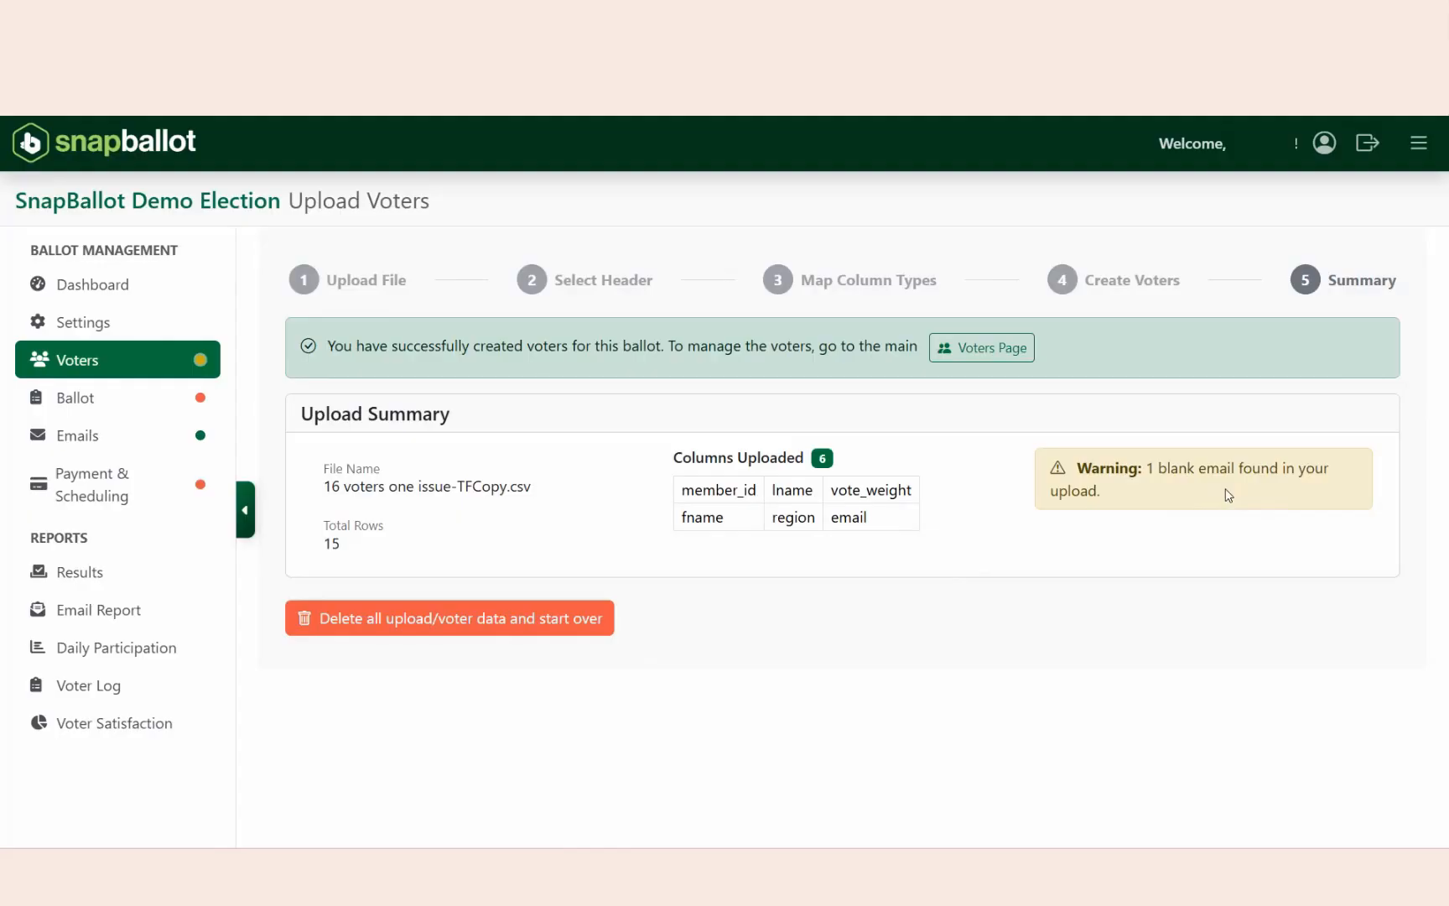
pyautogui.click(981, 349)
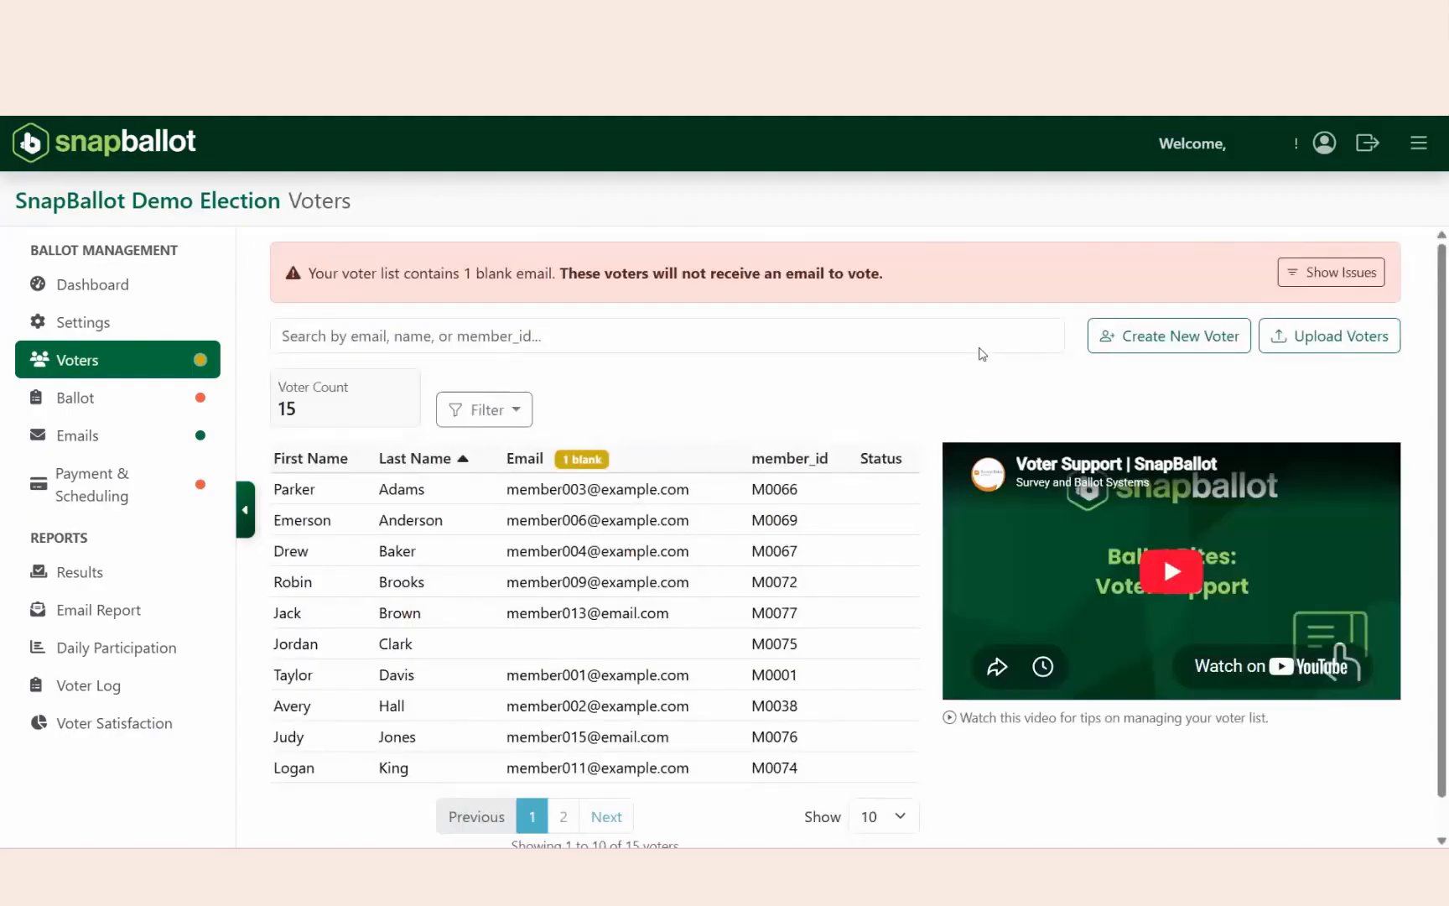
pyautogui.click(1334, 274)
pyautogui.click(1333, 274)
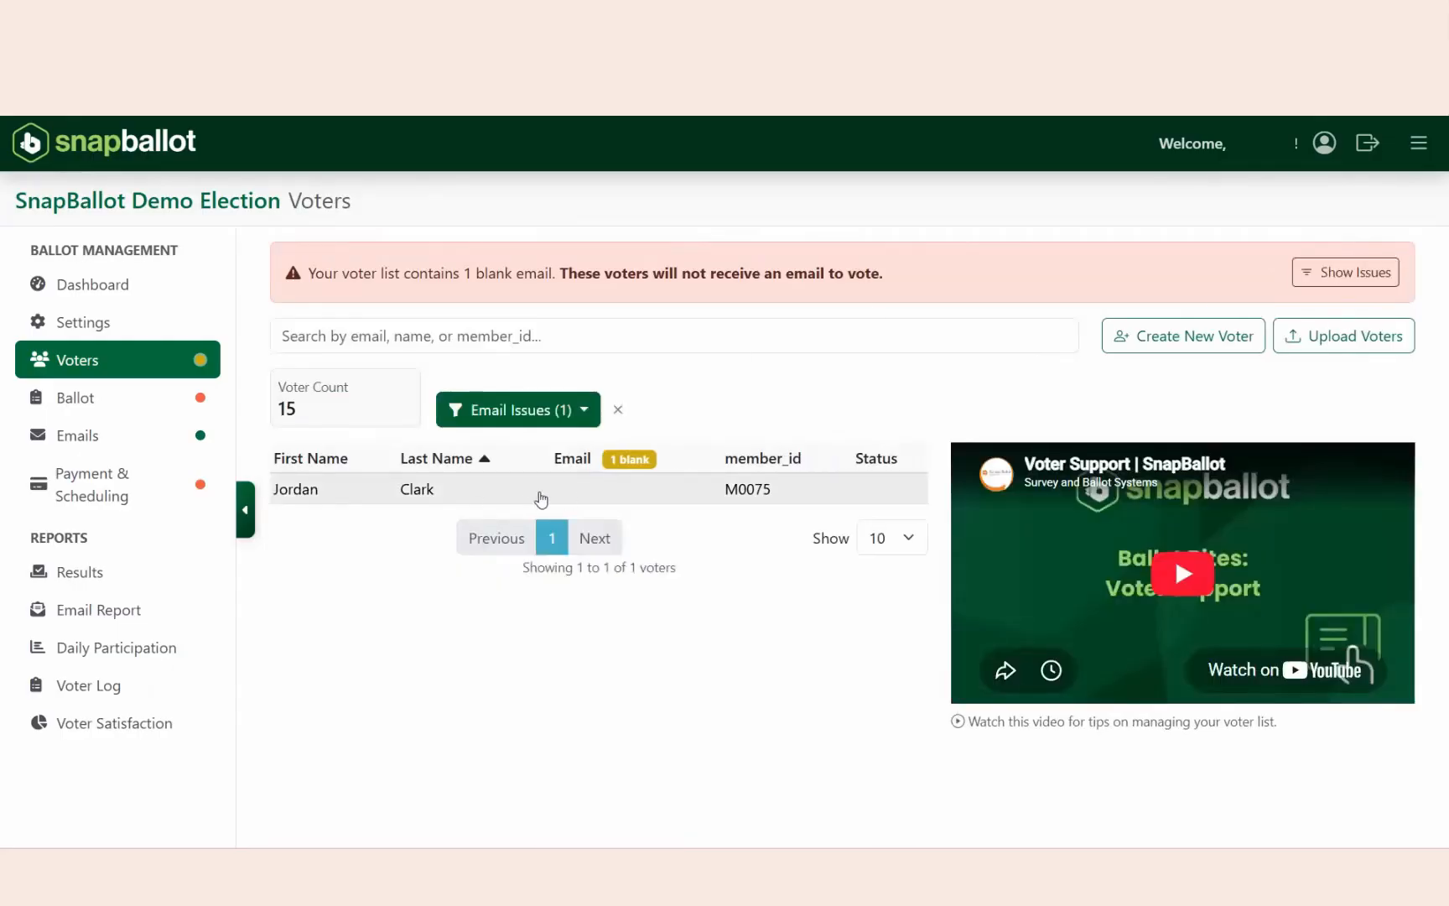
# - Fill in the missing email of the filtered voter, and open and save that voter's full record
pyautogui.click(581, 487)
pyautogui.click(363, 333)
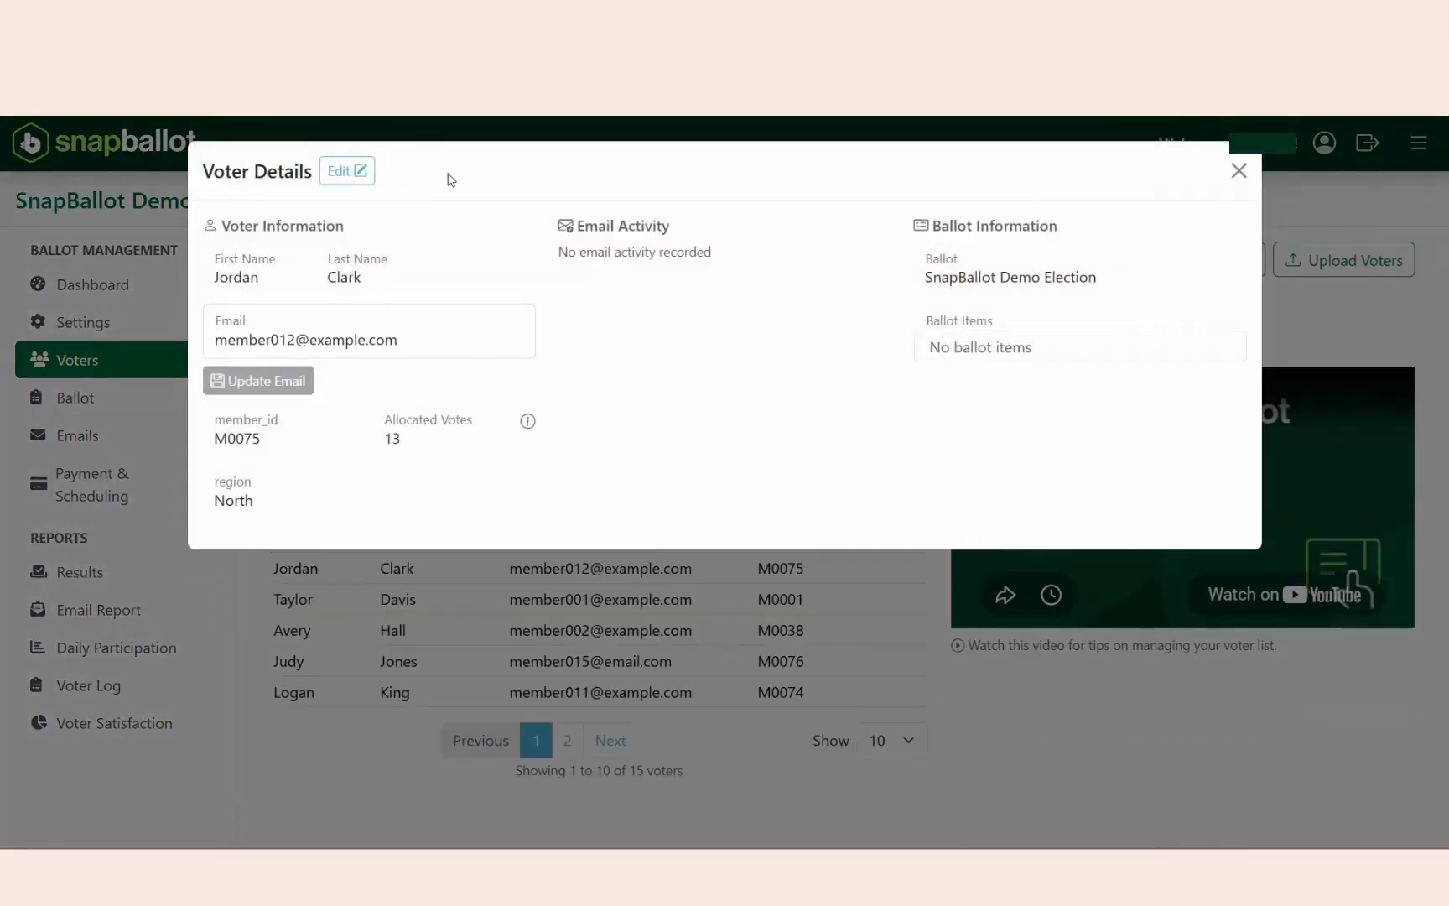
pyautogui.click(356, 172)
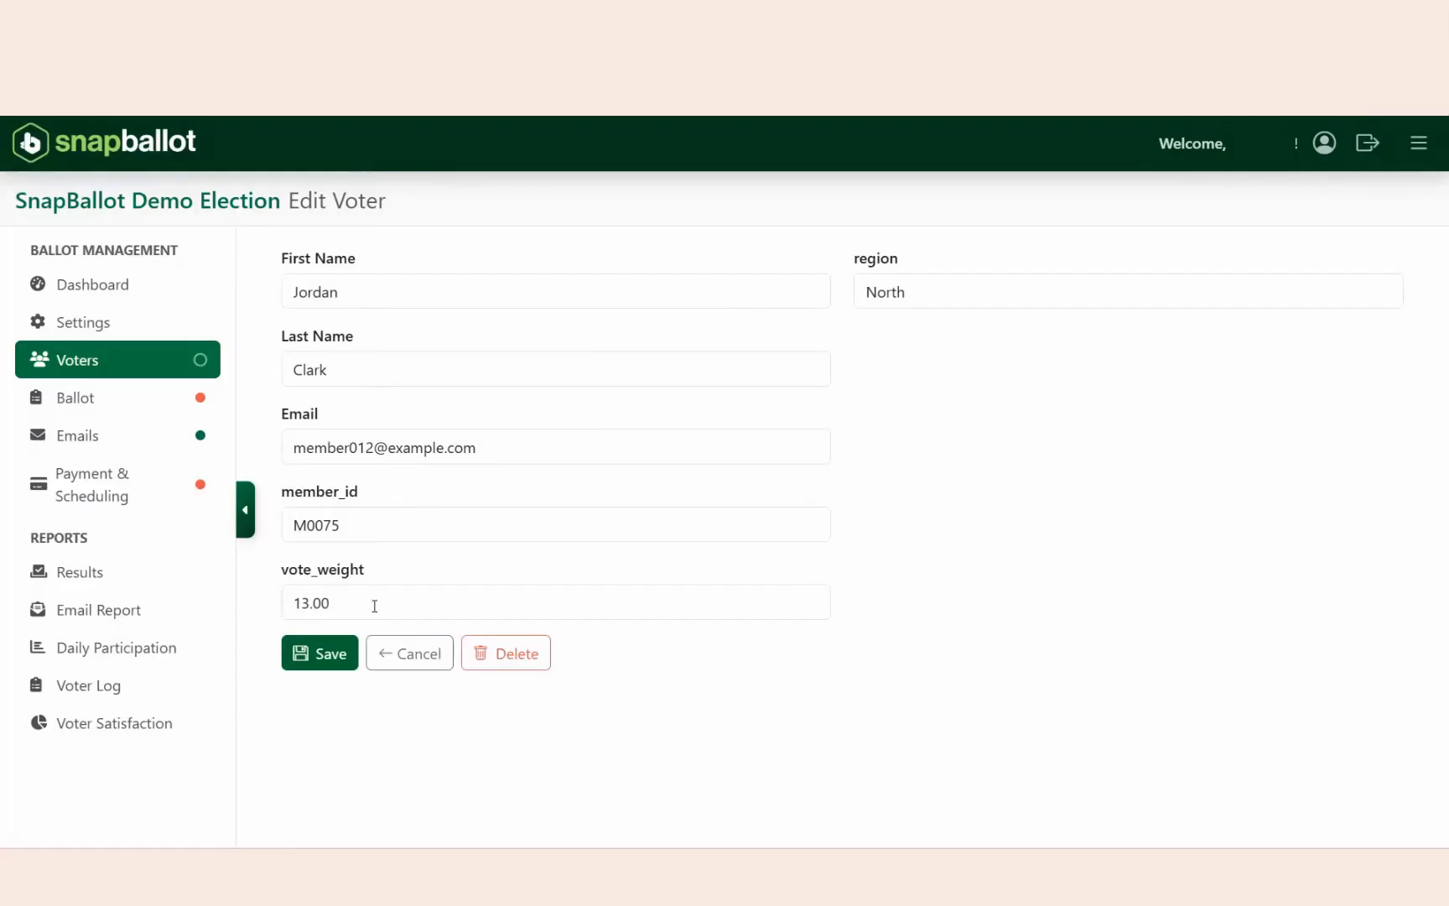
pyautogui.click(319, 654)
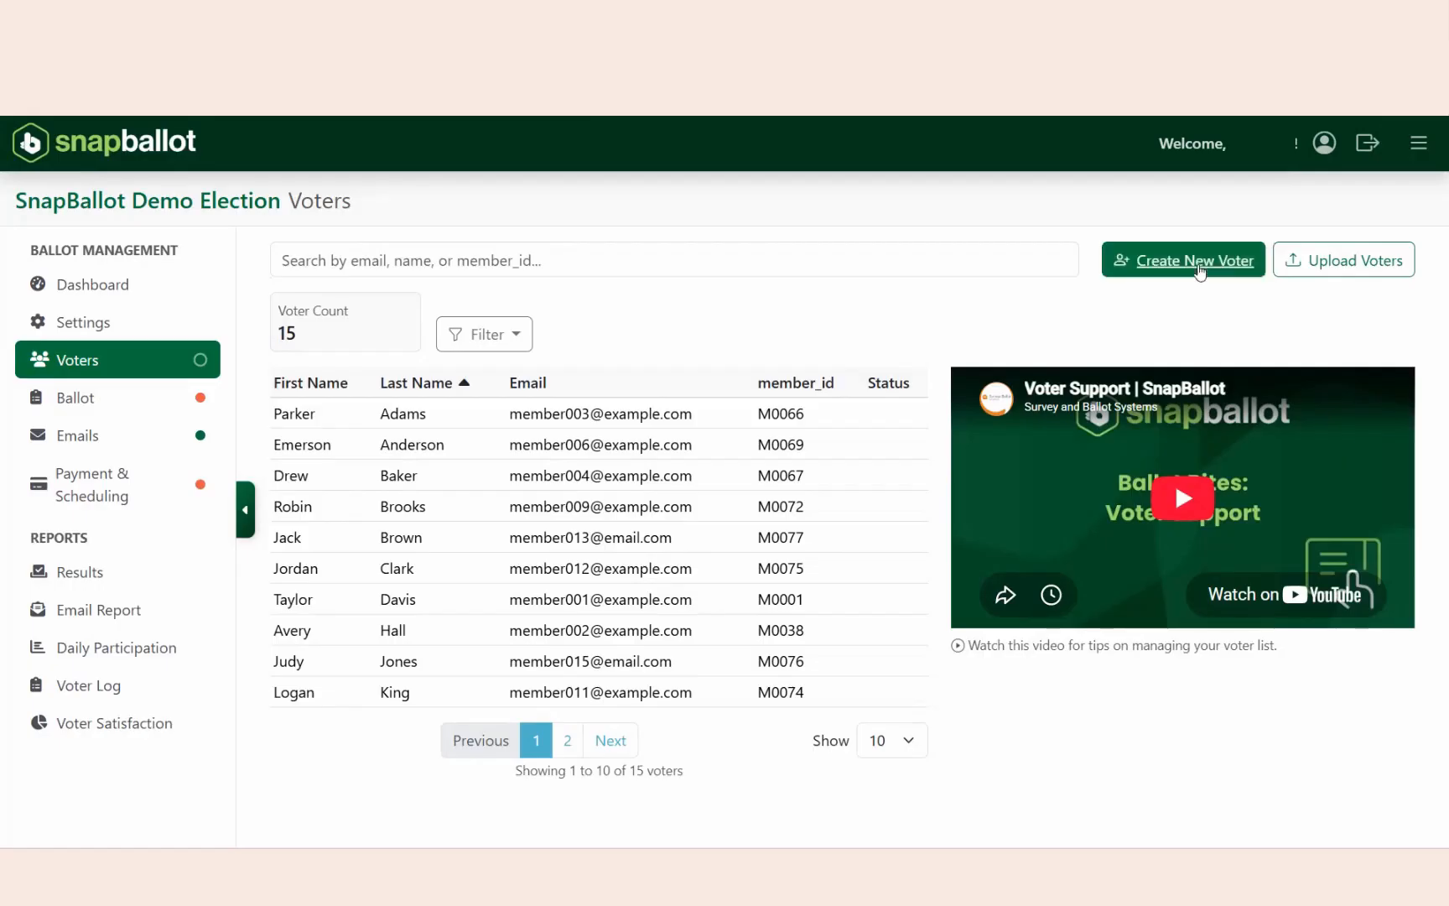
# - Create a new voter with first and last name, email, member ID, vote weight 1.00 and region South
pyautogui.click(1199, 268)
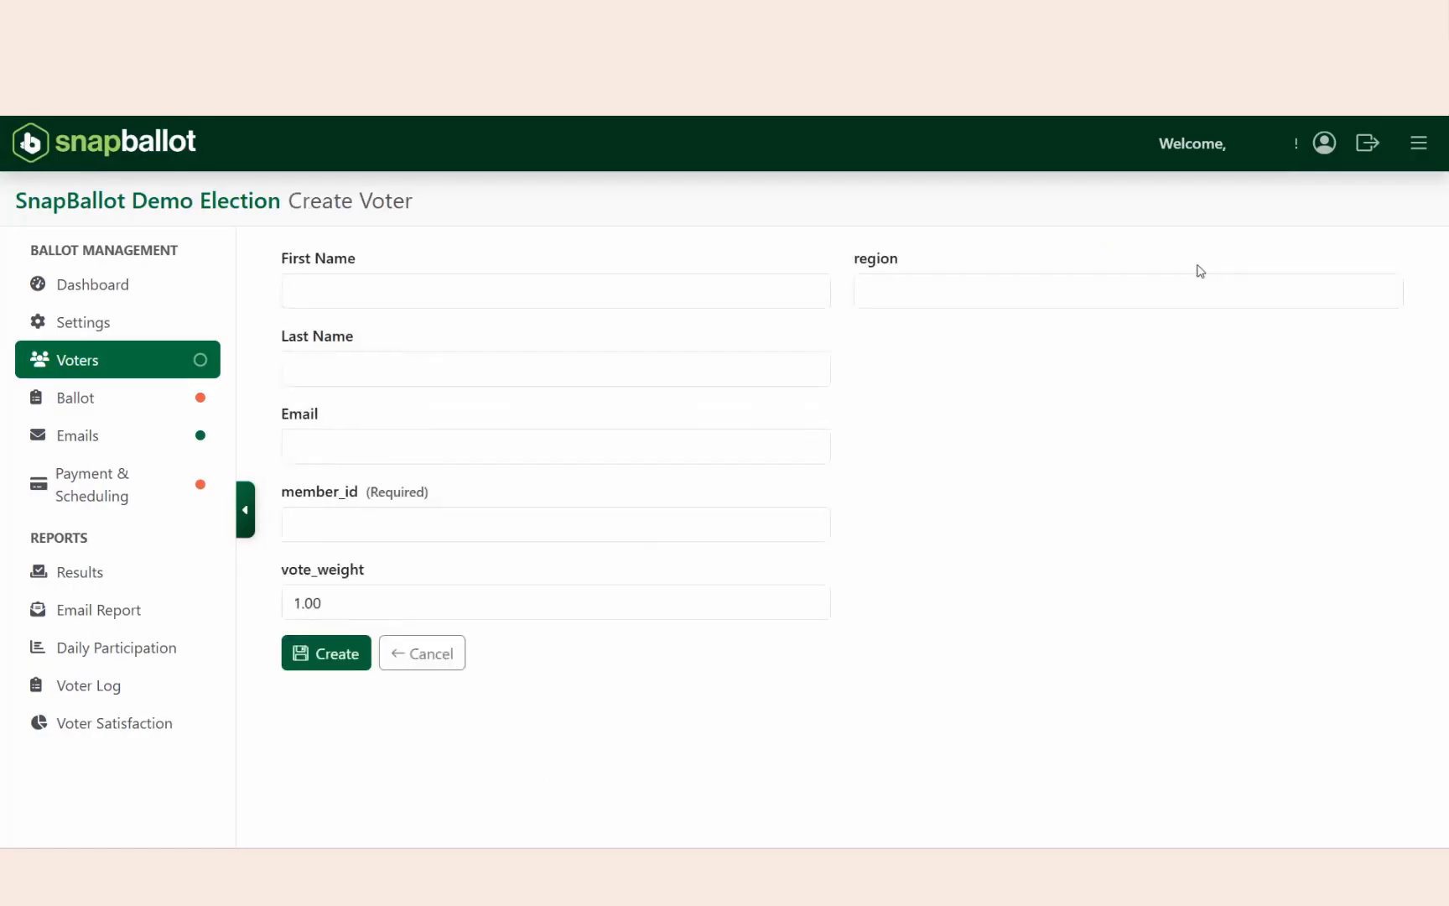
pyautogui.click(448, 289)
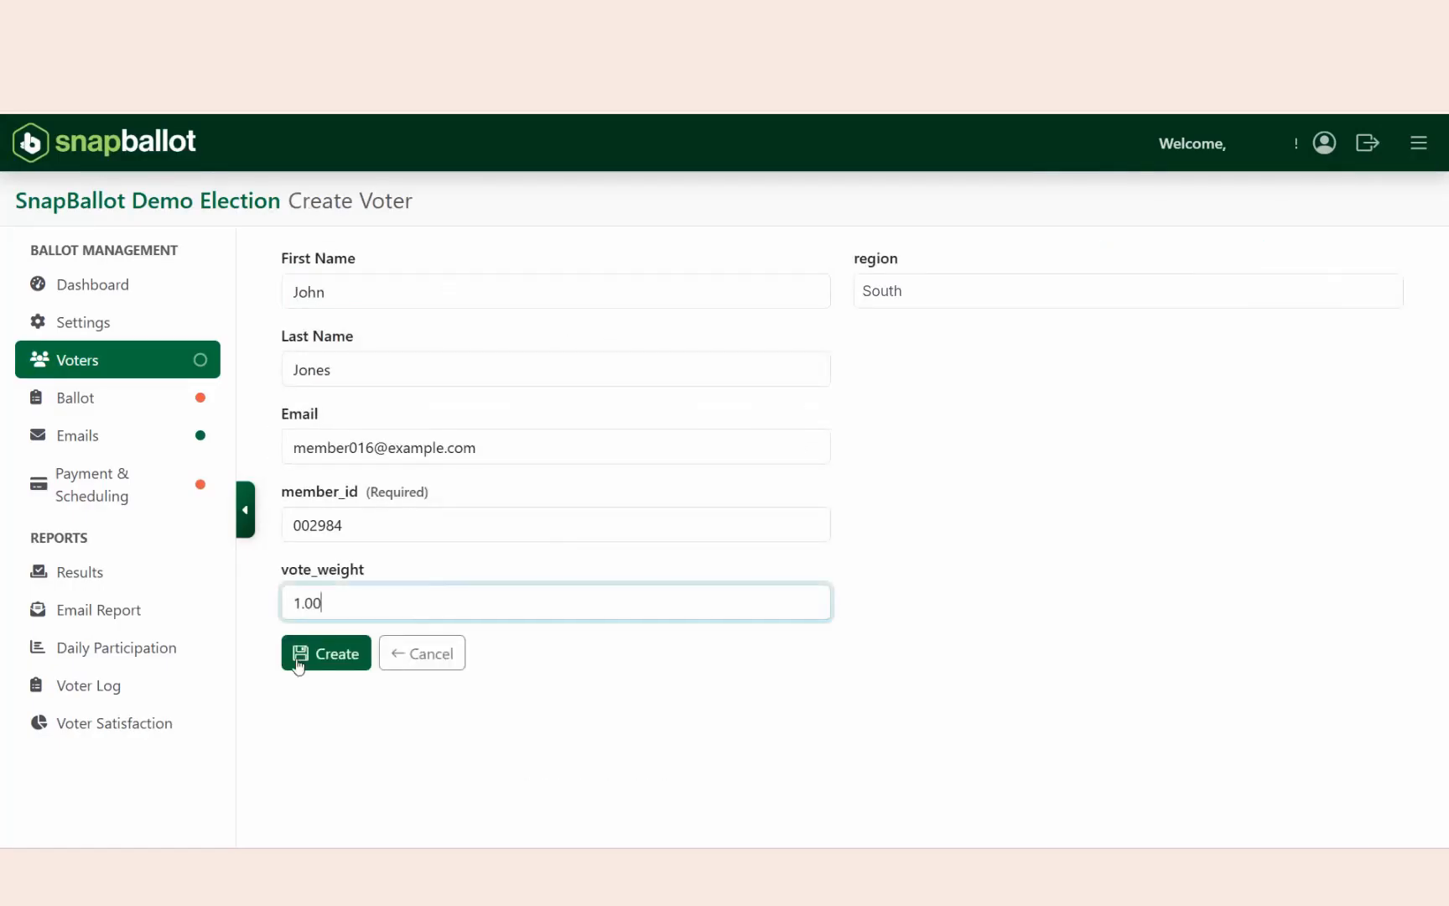
pyautogui.click(316, 653)
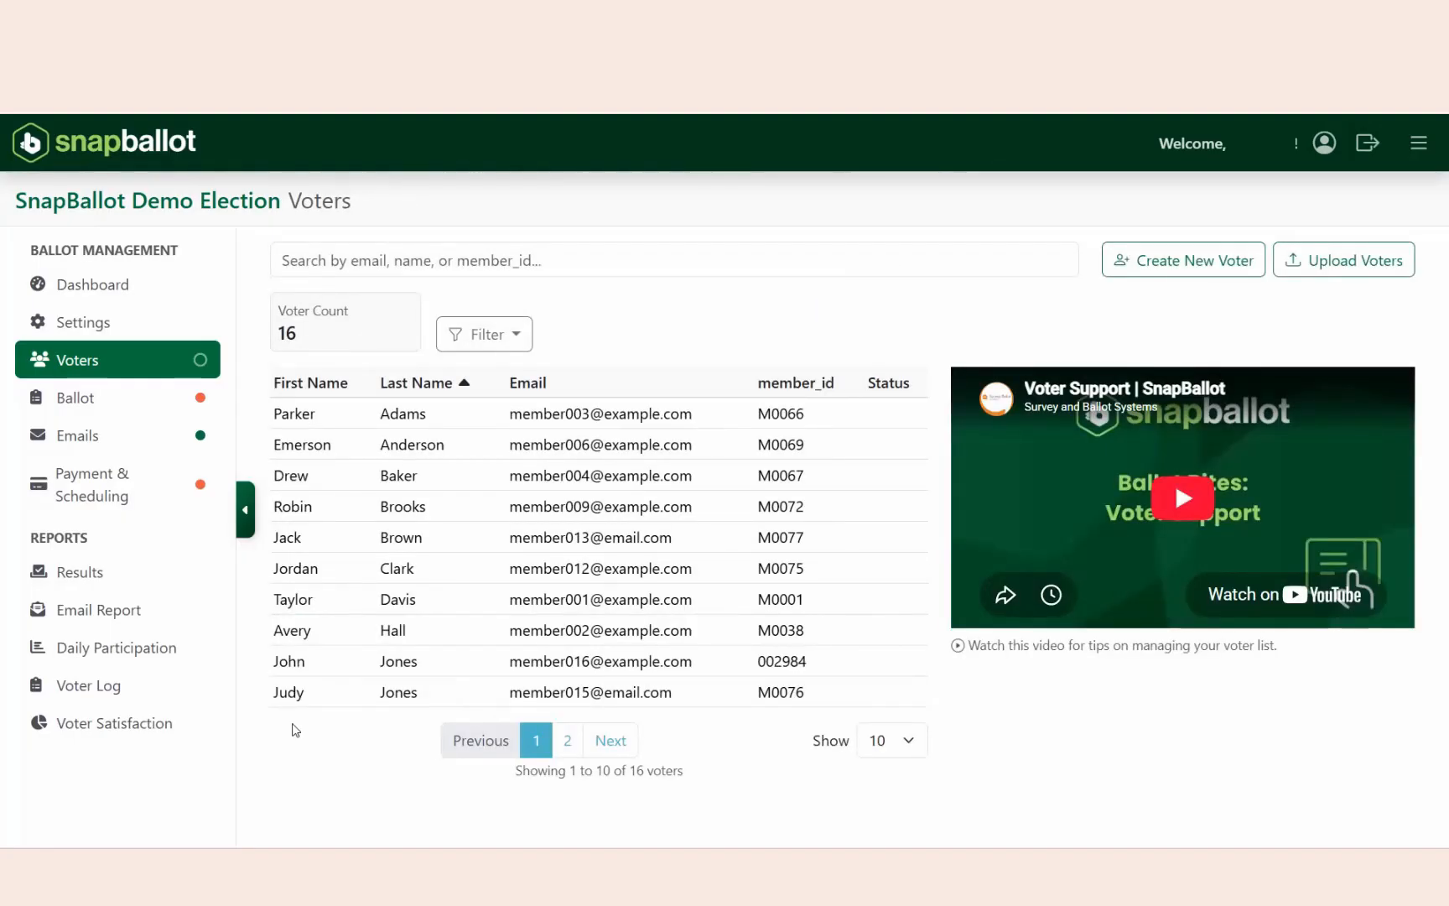
# - Create a ballot item titled Board of Directors with minimum votes 0, maximum votes 1 and rotation off
pyautogui.click(216, 391)
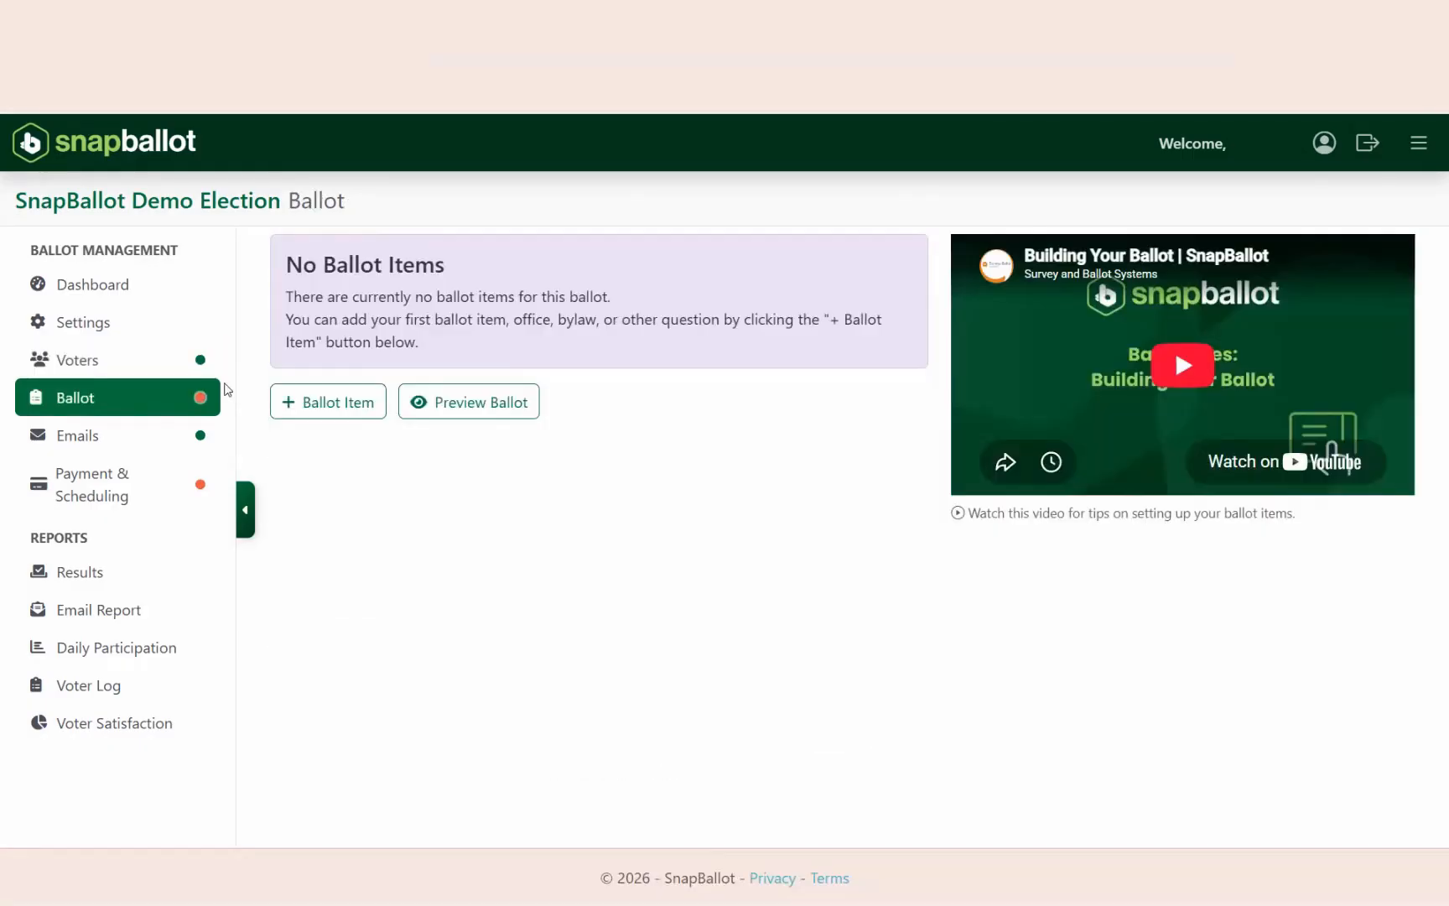
pyautogui.click(345, 407)
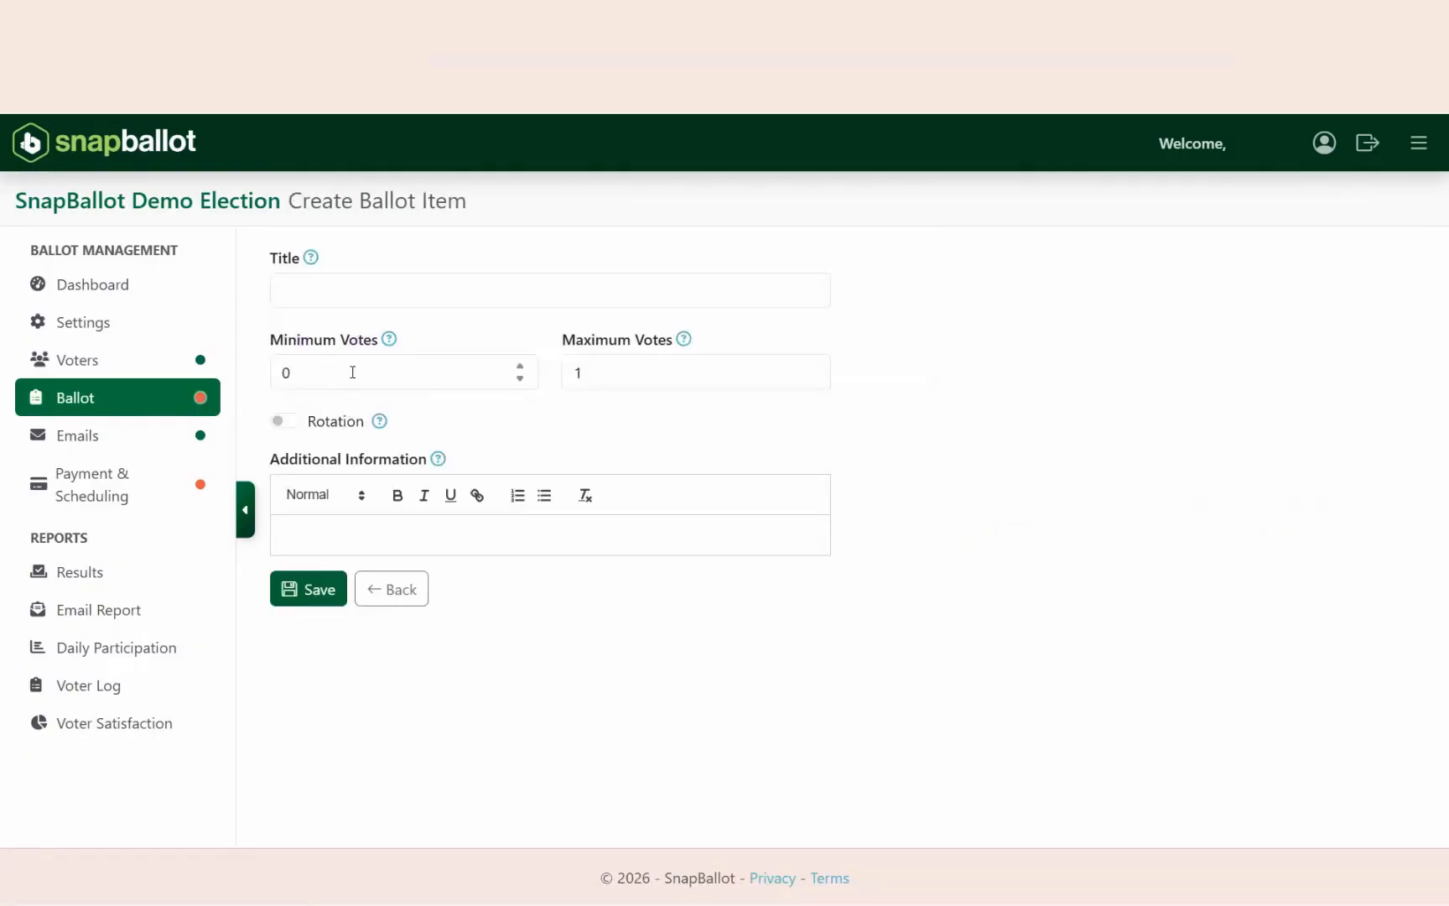
pyautogui.click(380, 293)
pyautogui.write('Board of Directors')
pyautogui.press('Tab')
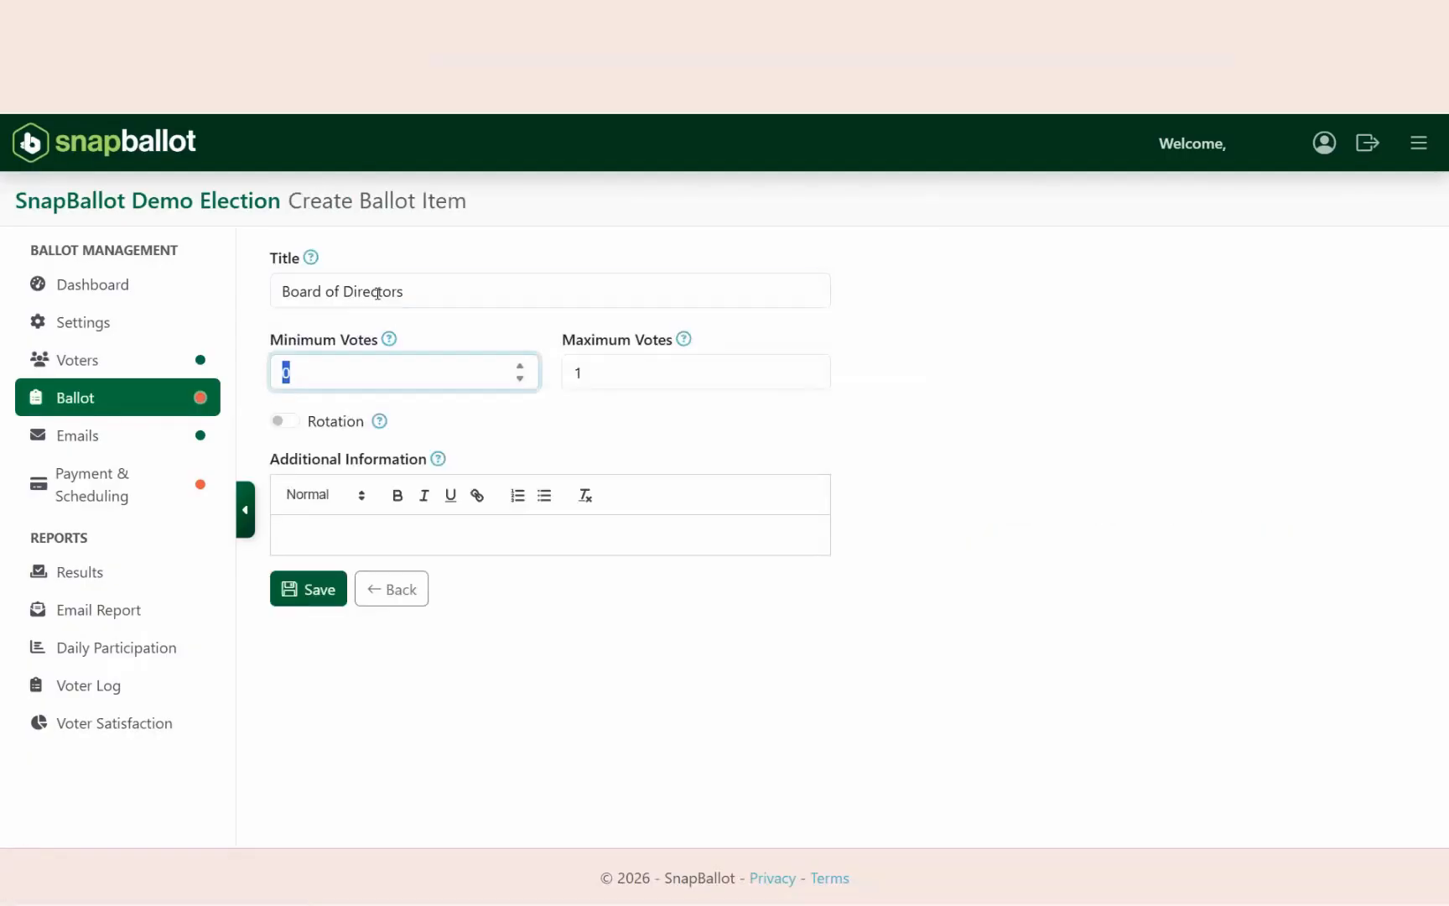
pyautogui.click(729, 367)
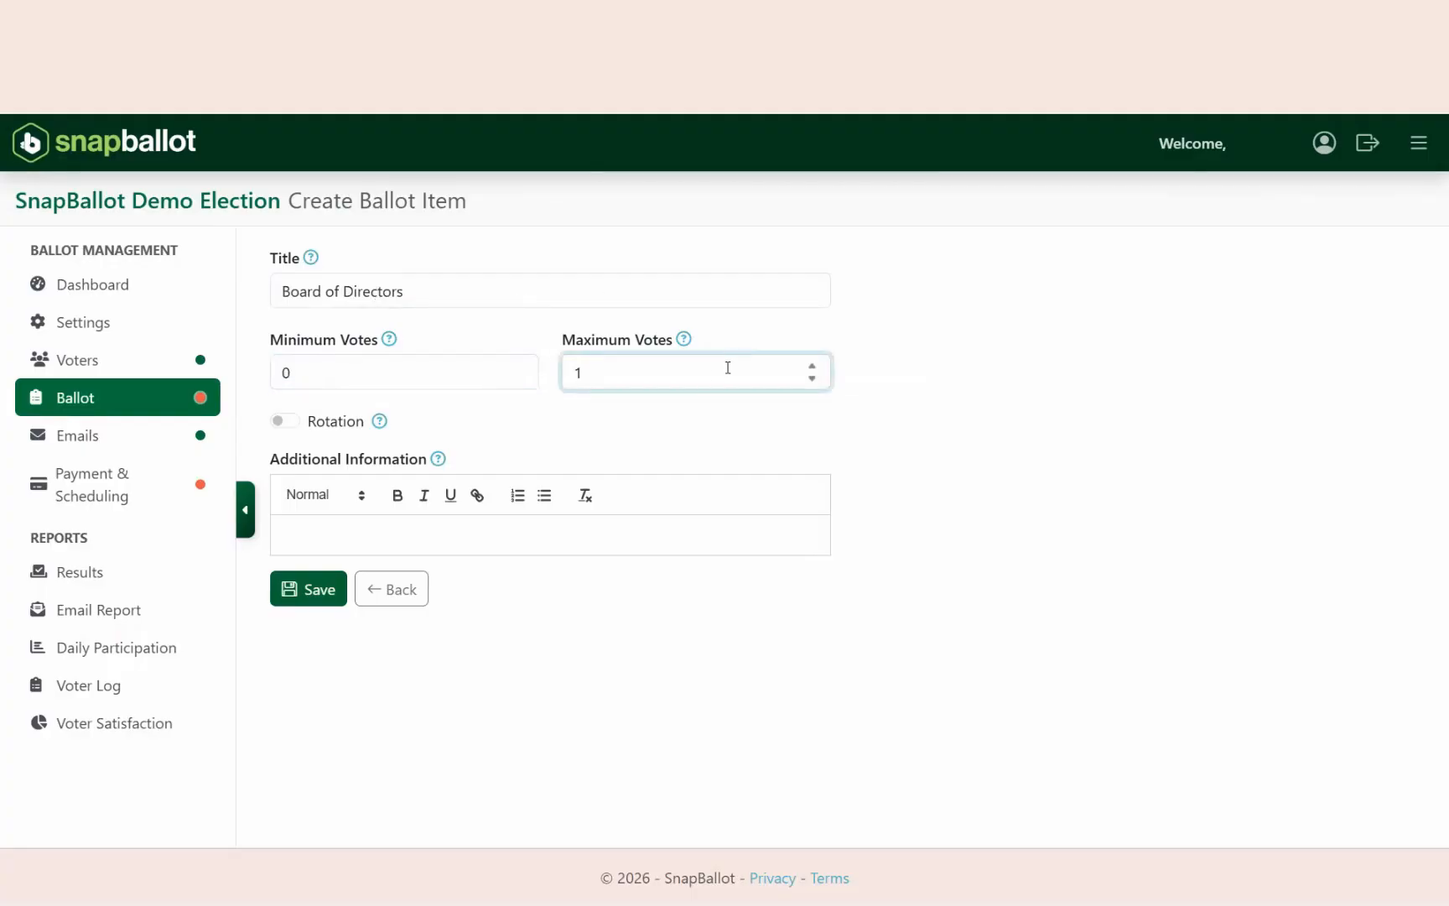
pyautogui.click(285, 421)
pyautogui.click(285, 421)
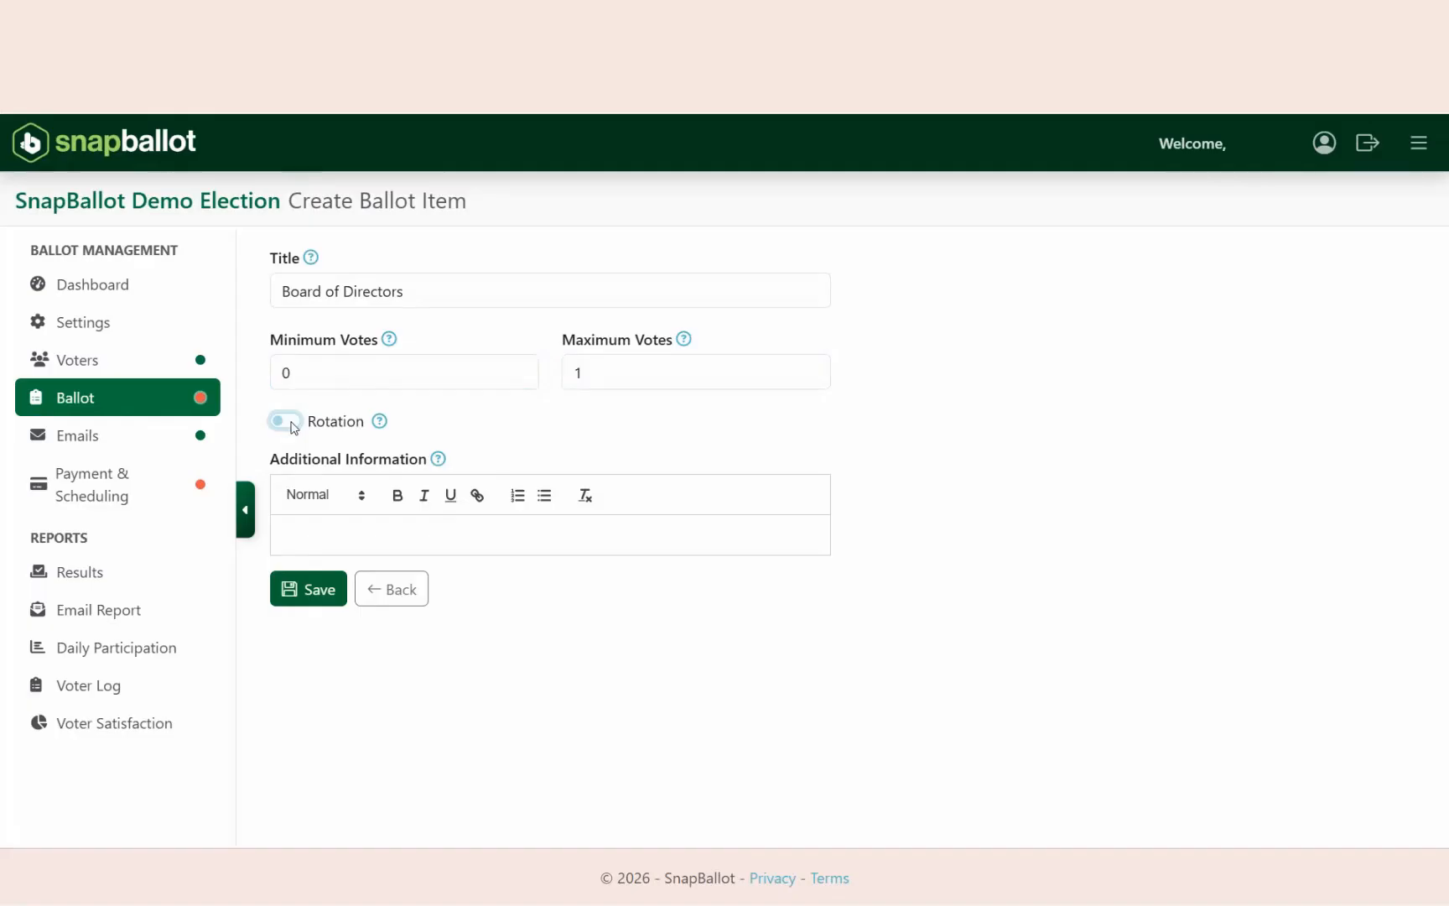
pyautogui.click(323, 533)
pyautogui.click(306, 593)
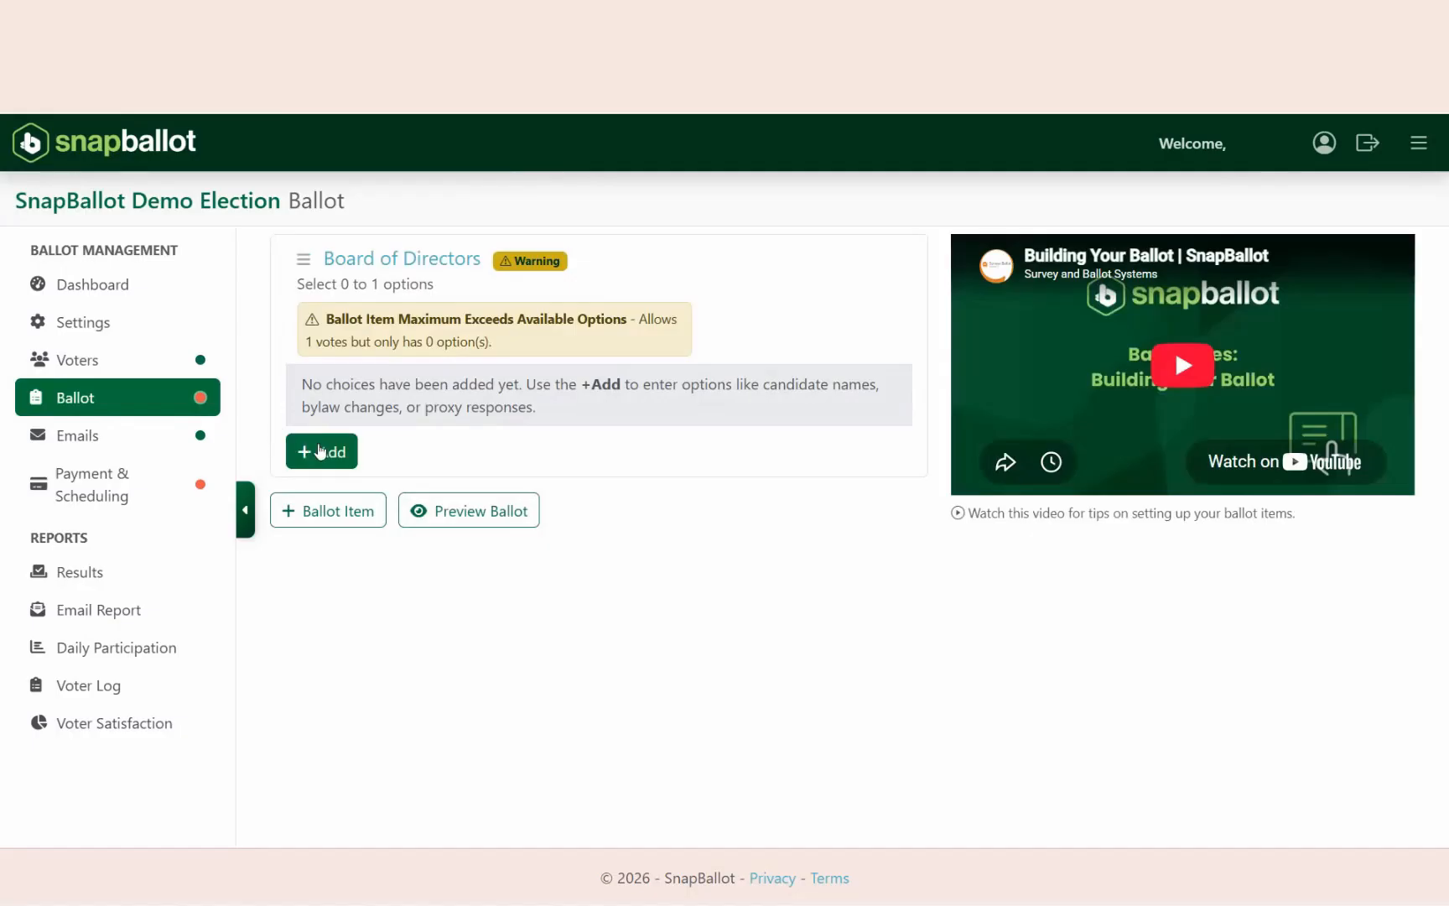
# - Add the options Candidate 1, Candidate 2 and Write-in (other than above) to the Board of Directors item
pyautogui.click(320, 453)
pyautogui.write('Candidate 1')
pyautogui.click(741, 450)
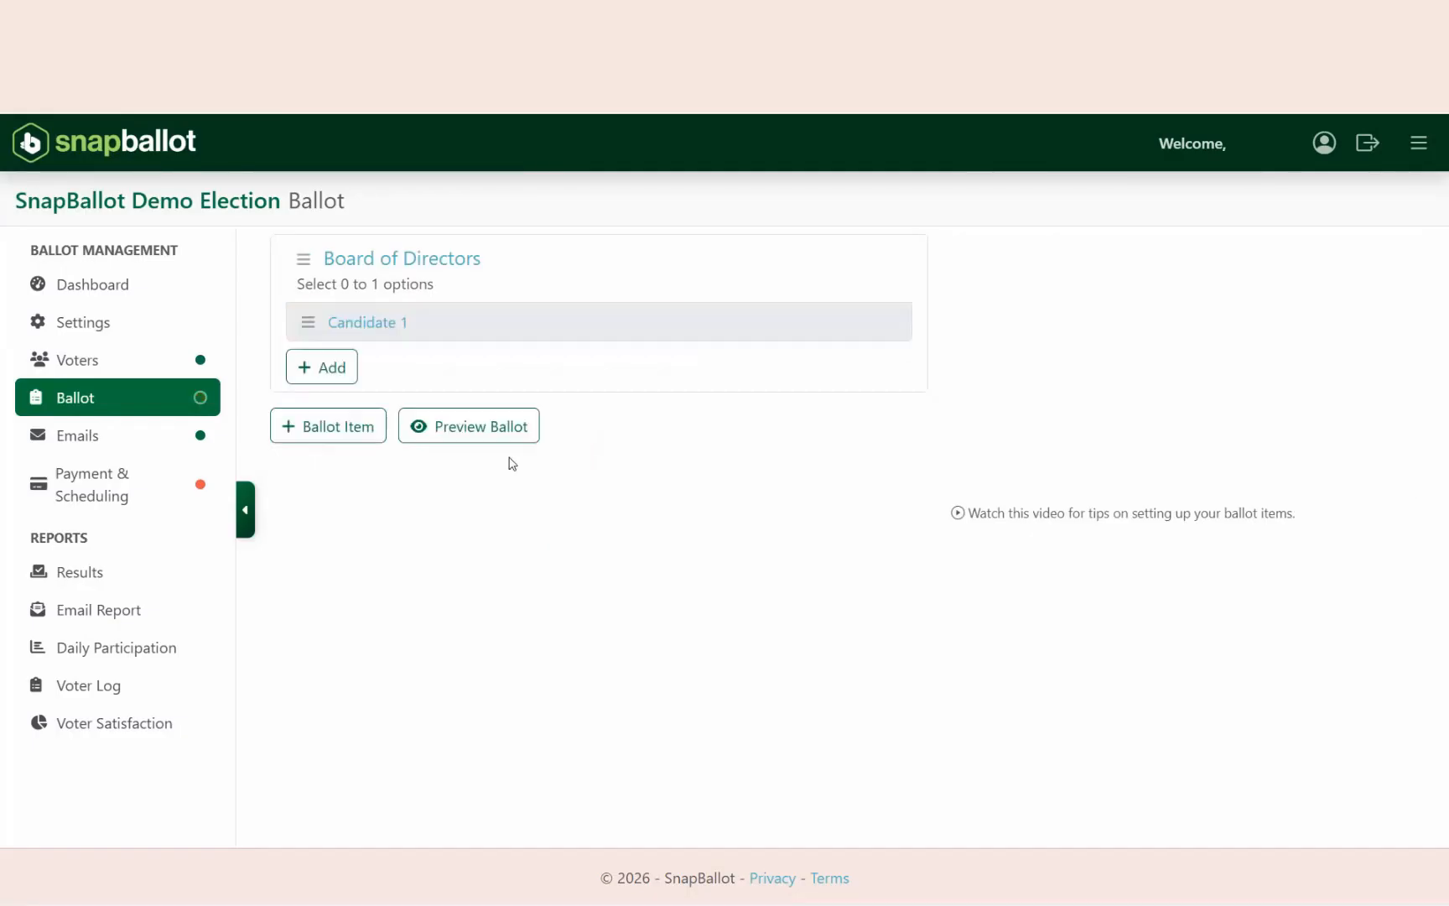
pyautogui.click(327, 406)
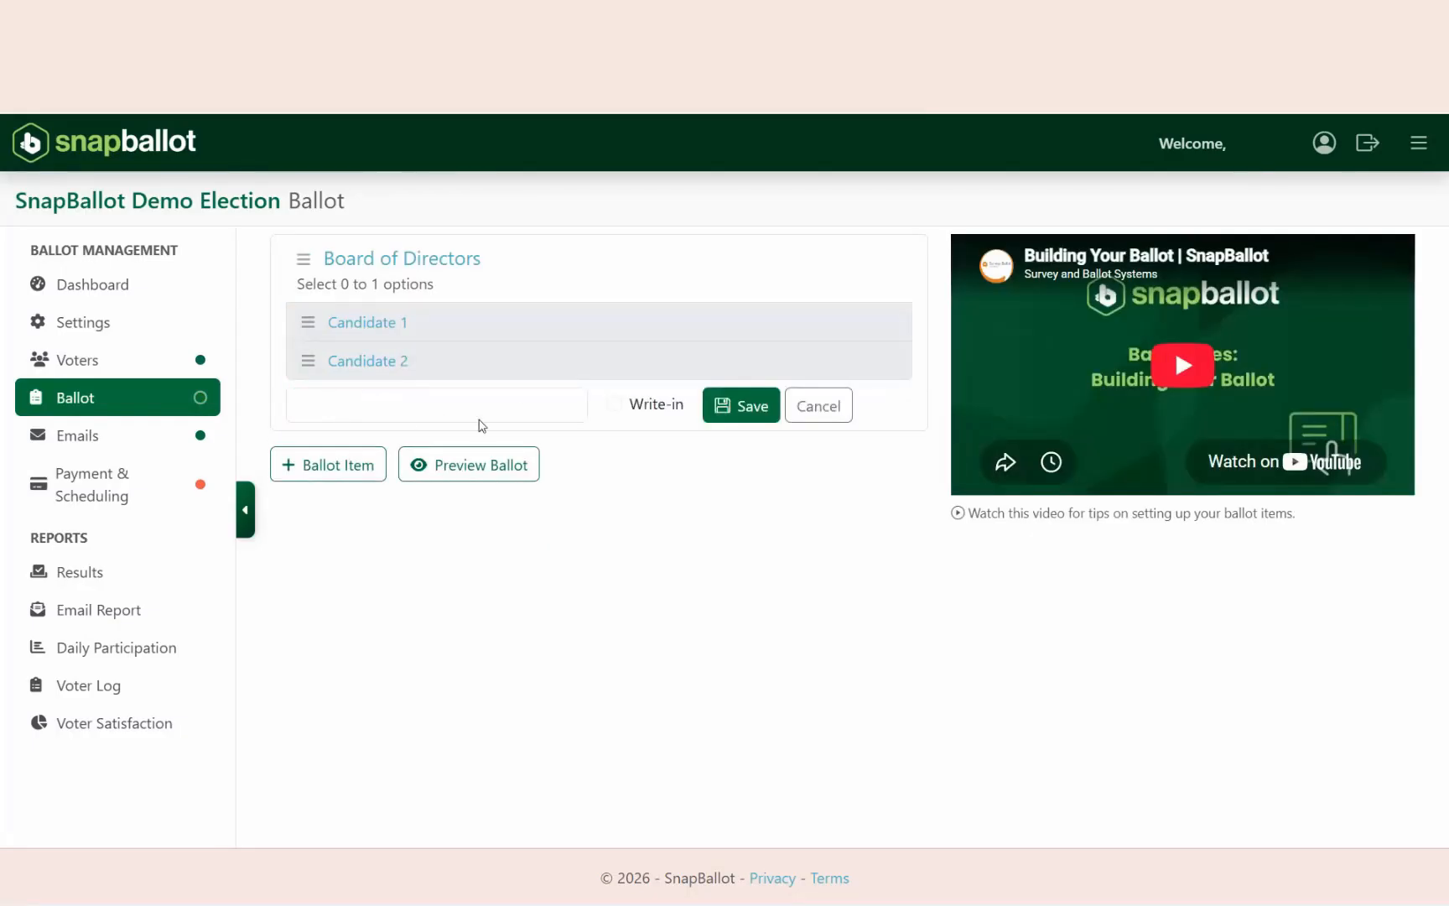
pyautogui.click(614, 404)
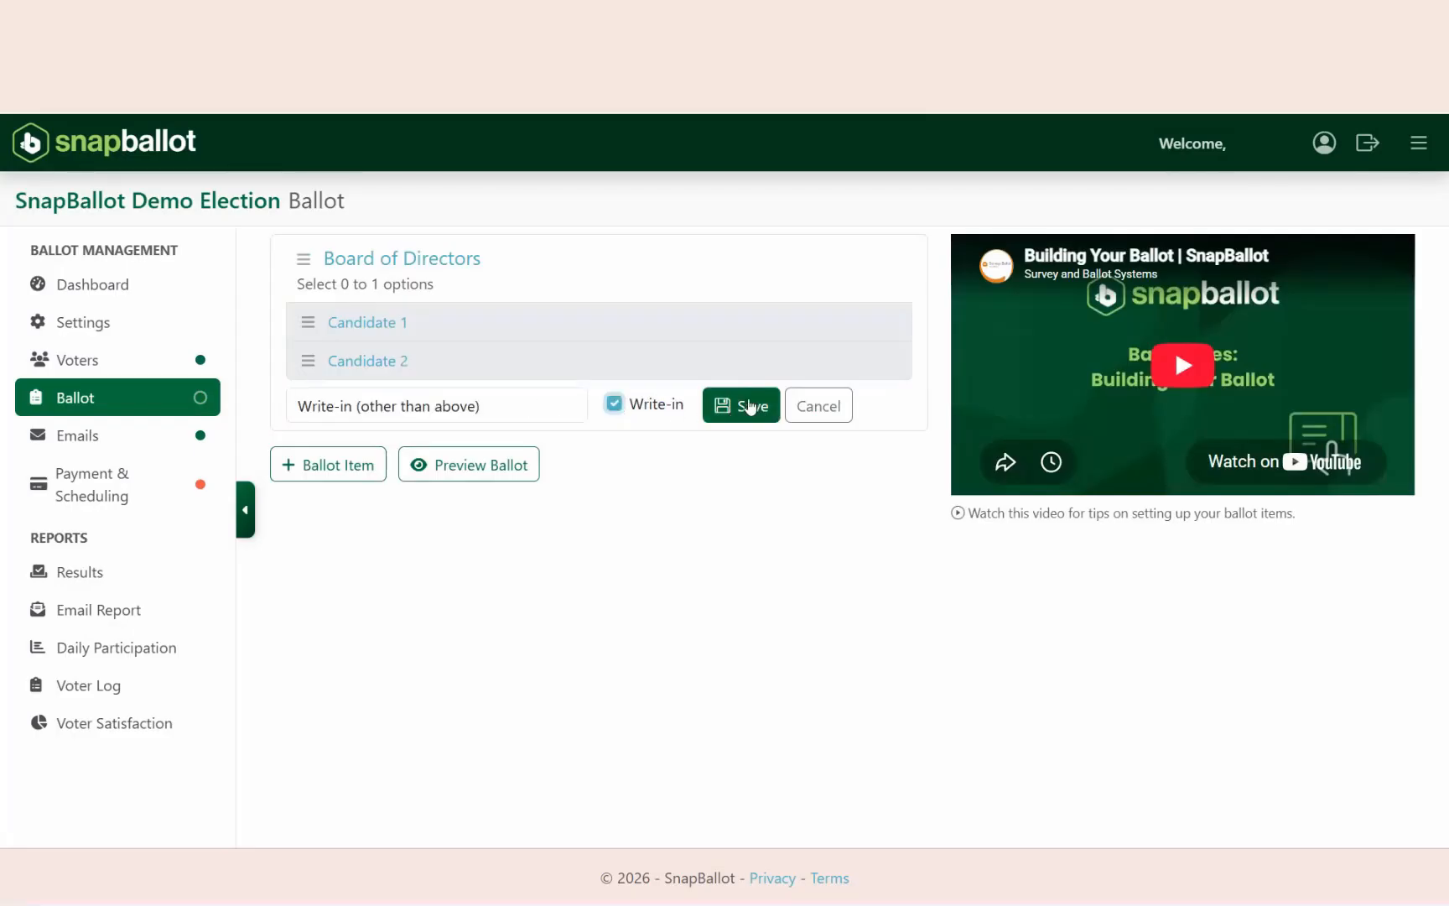
pyautogui.click(751, 407)
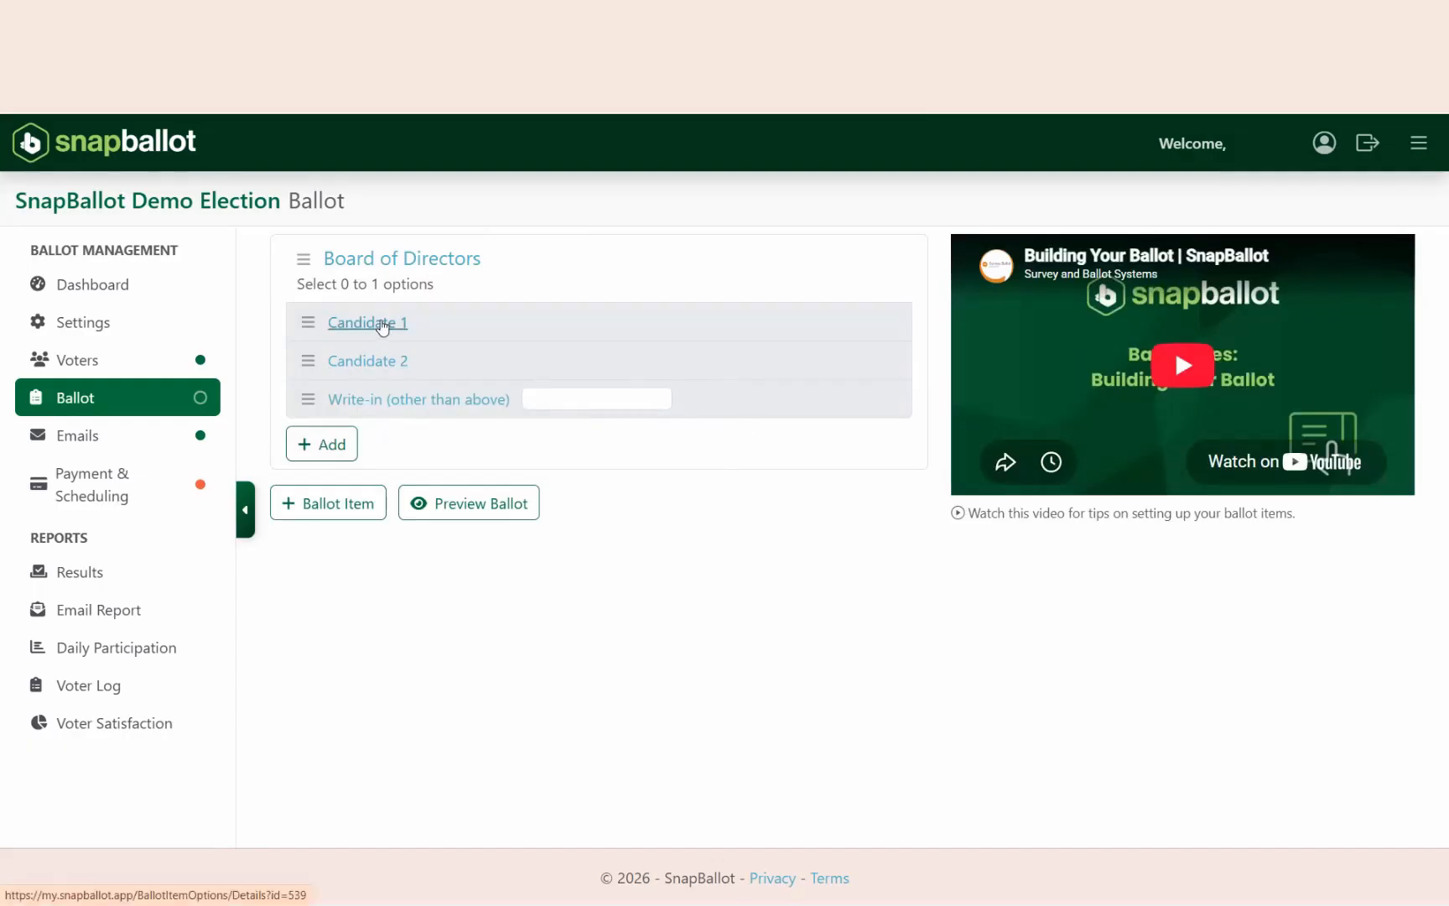
# - Create and save a biography for Candidate 1 with a portrait image and a paragraph on the candidate's financial stewardship background
pyautogui.click(379, 324)
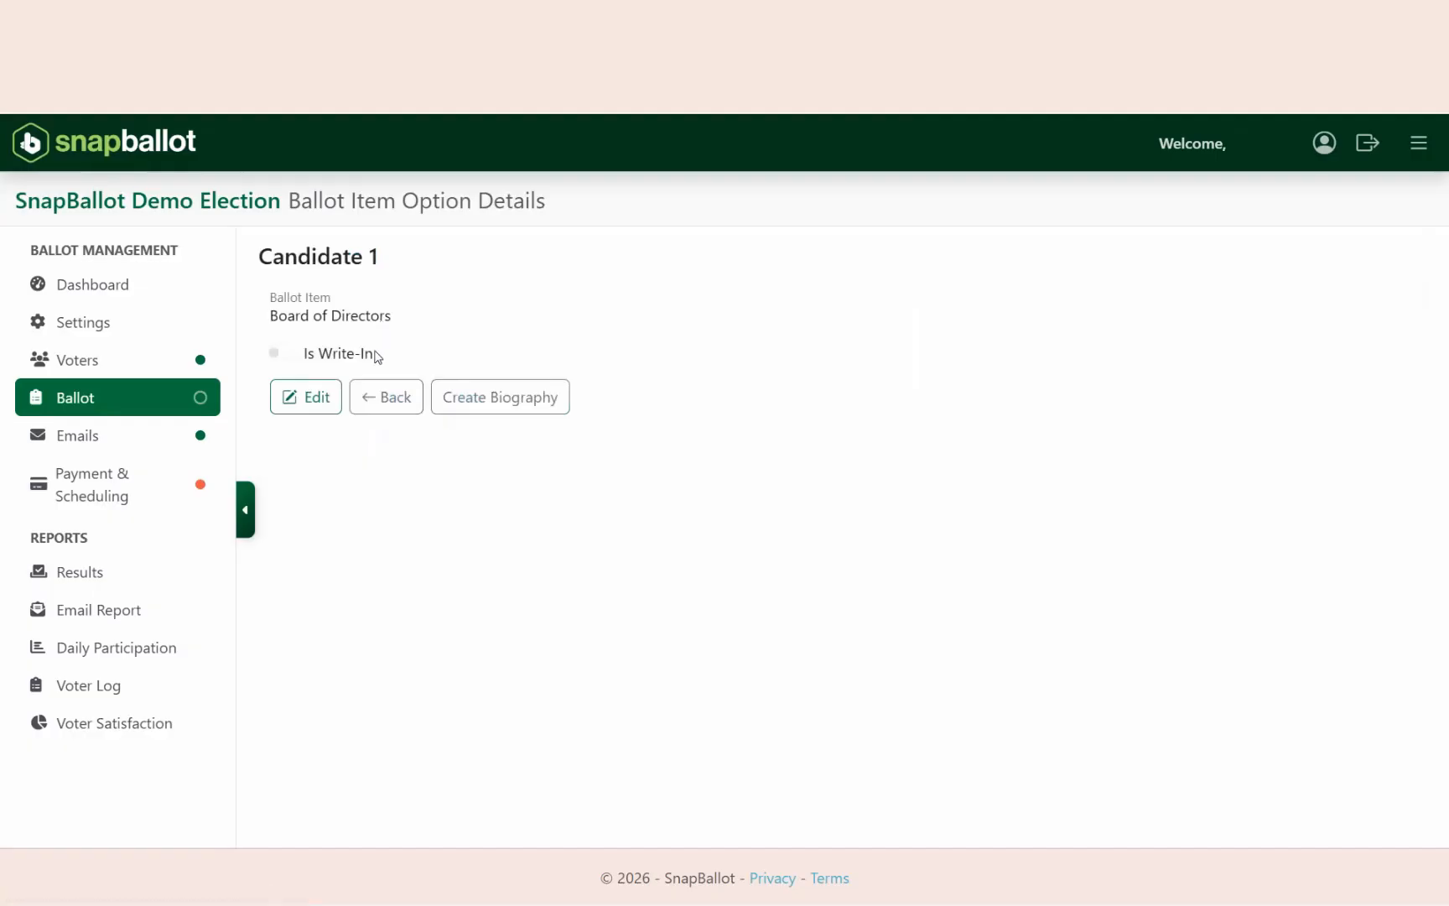
pyautogui.click(500, 398)
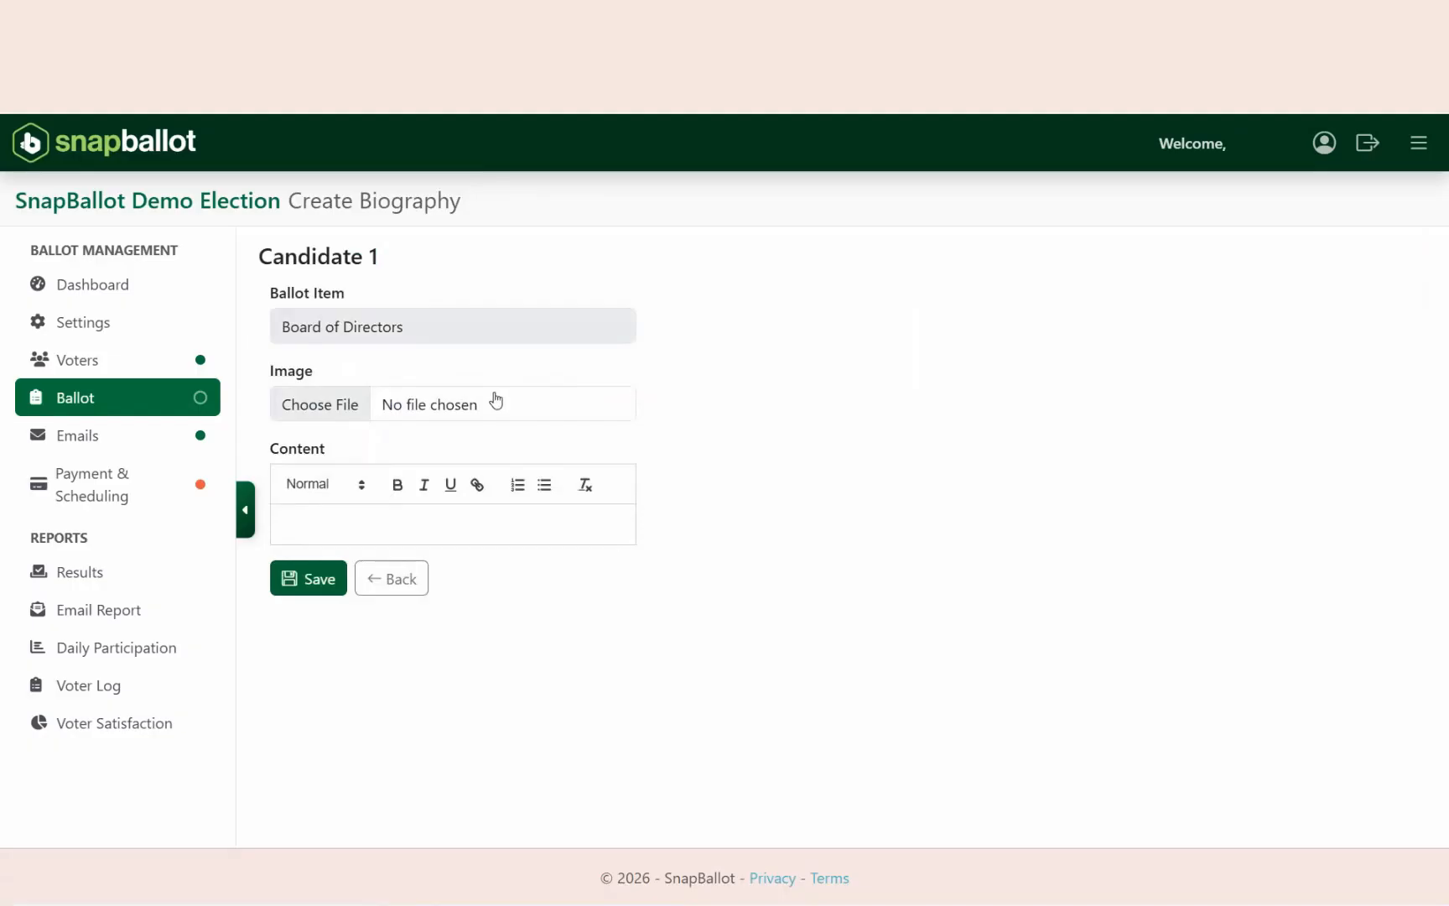
pyautogui.click(306, 396)
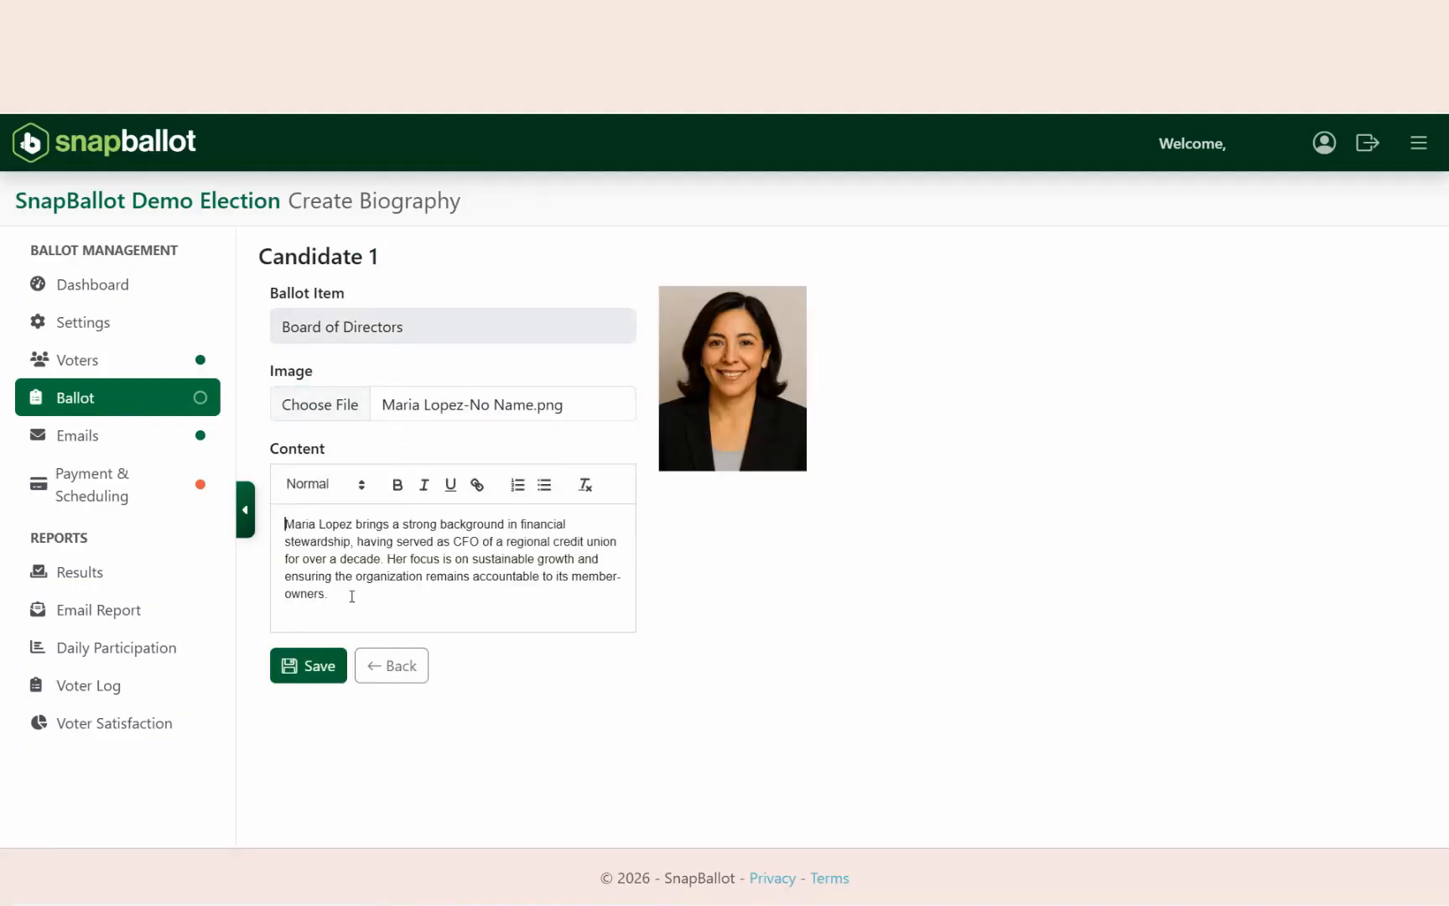
pyautogui.click(311, 667)
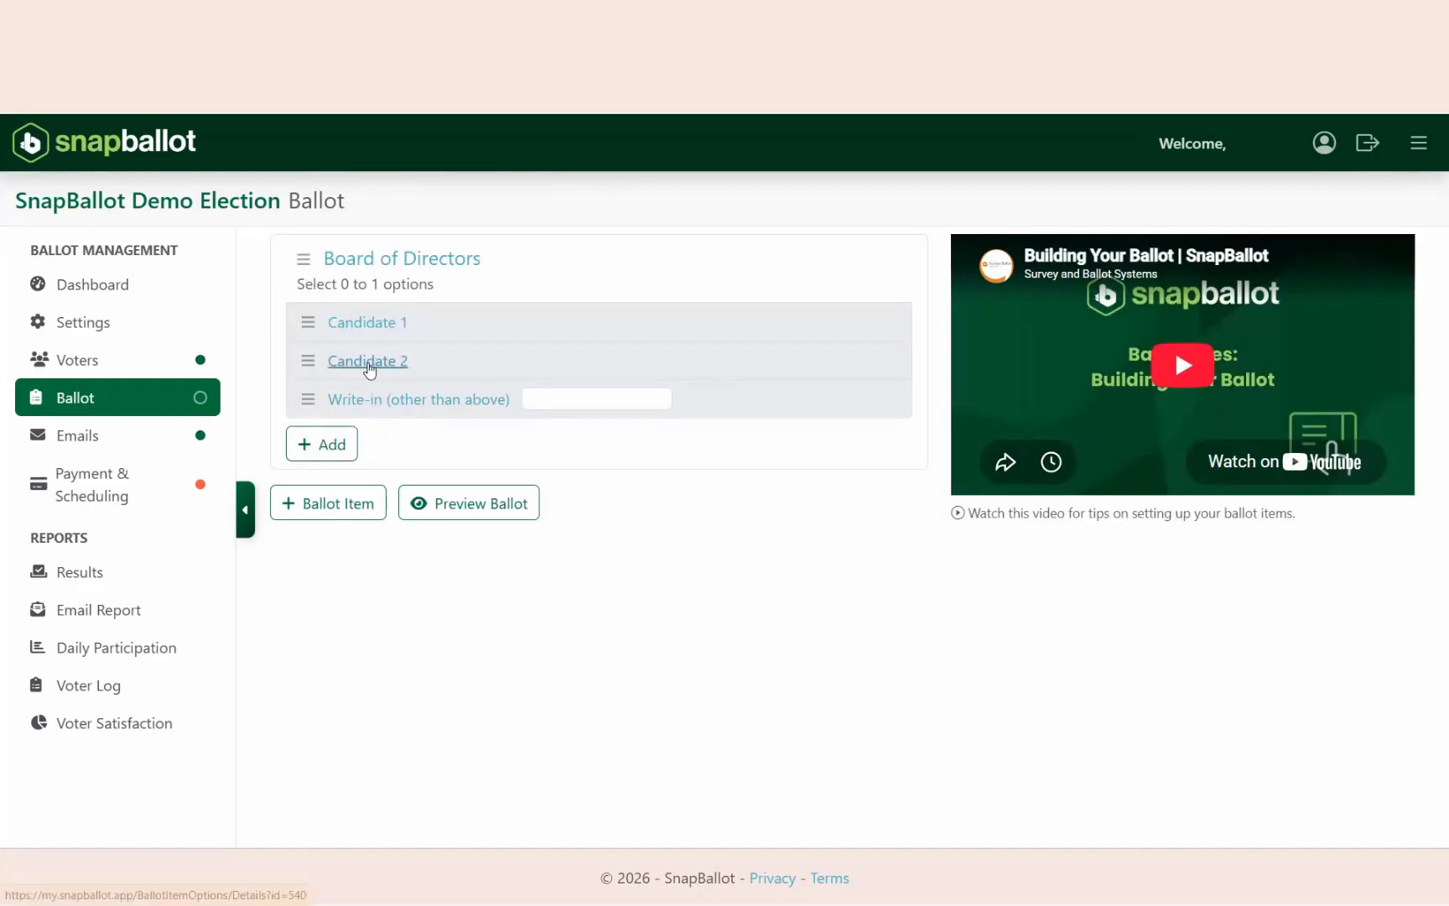
# - Open Candidate 2's existing biography for editing, save it and return to the ballot
pyautogui.click(366, 360)
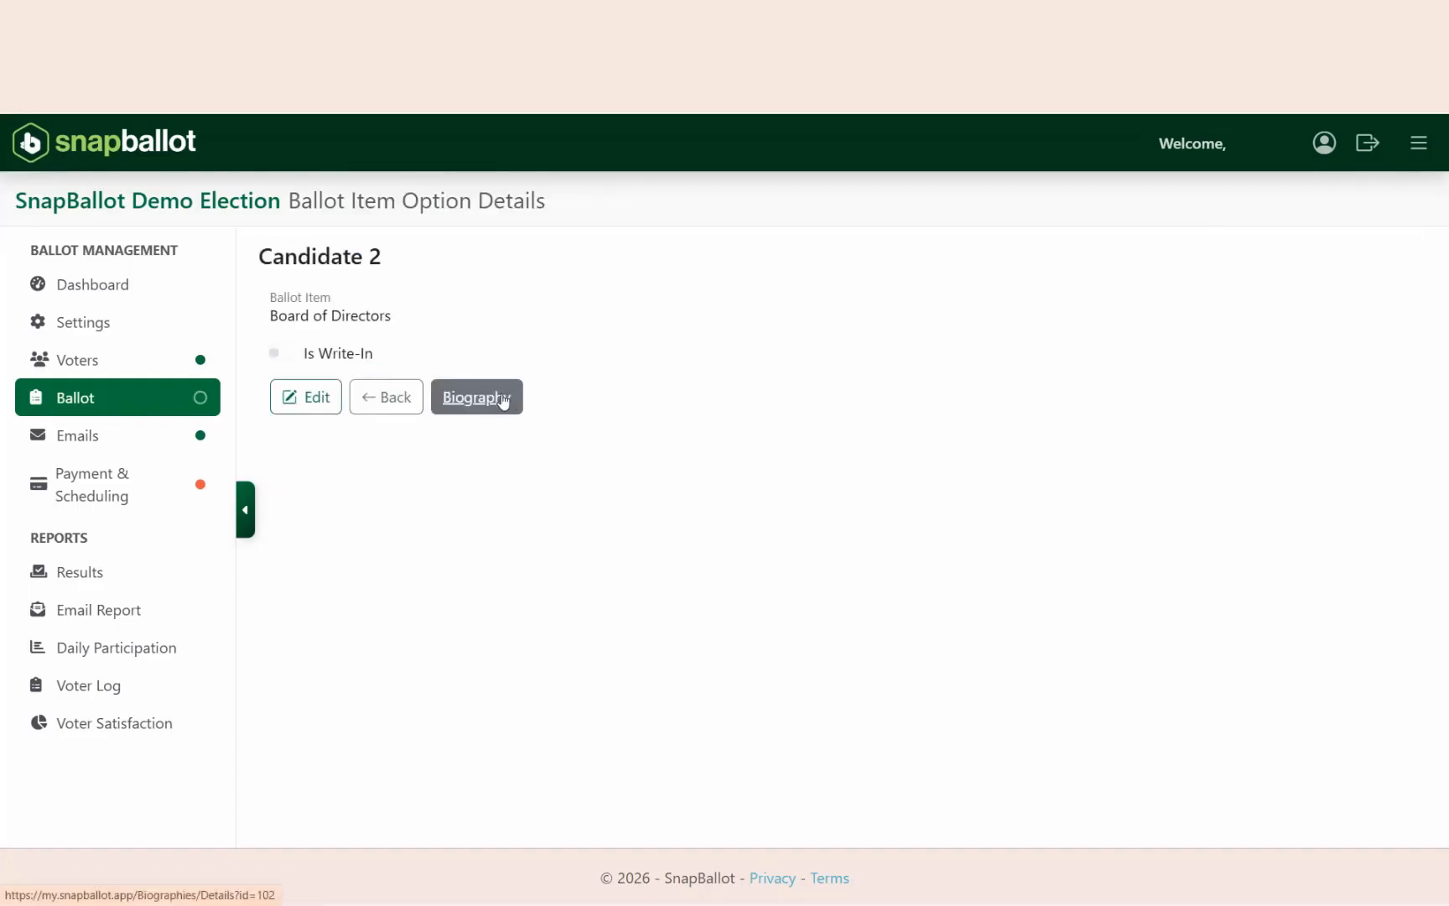
pyautogui.click(507, 400)
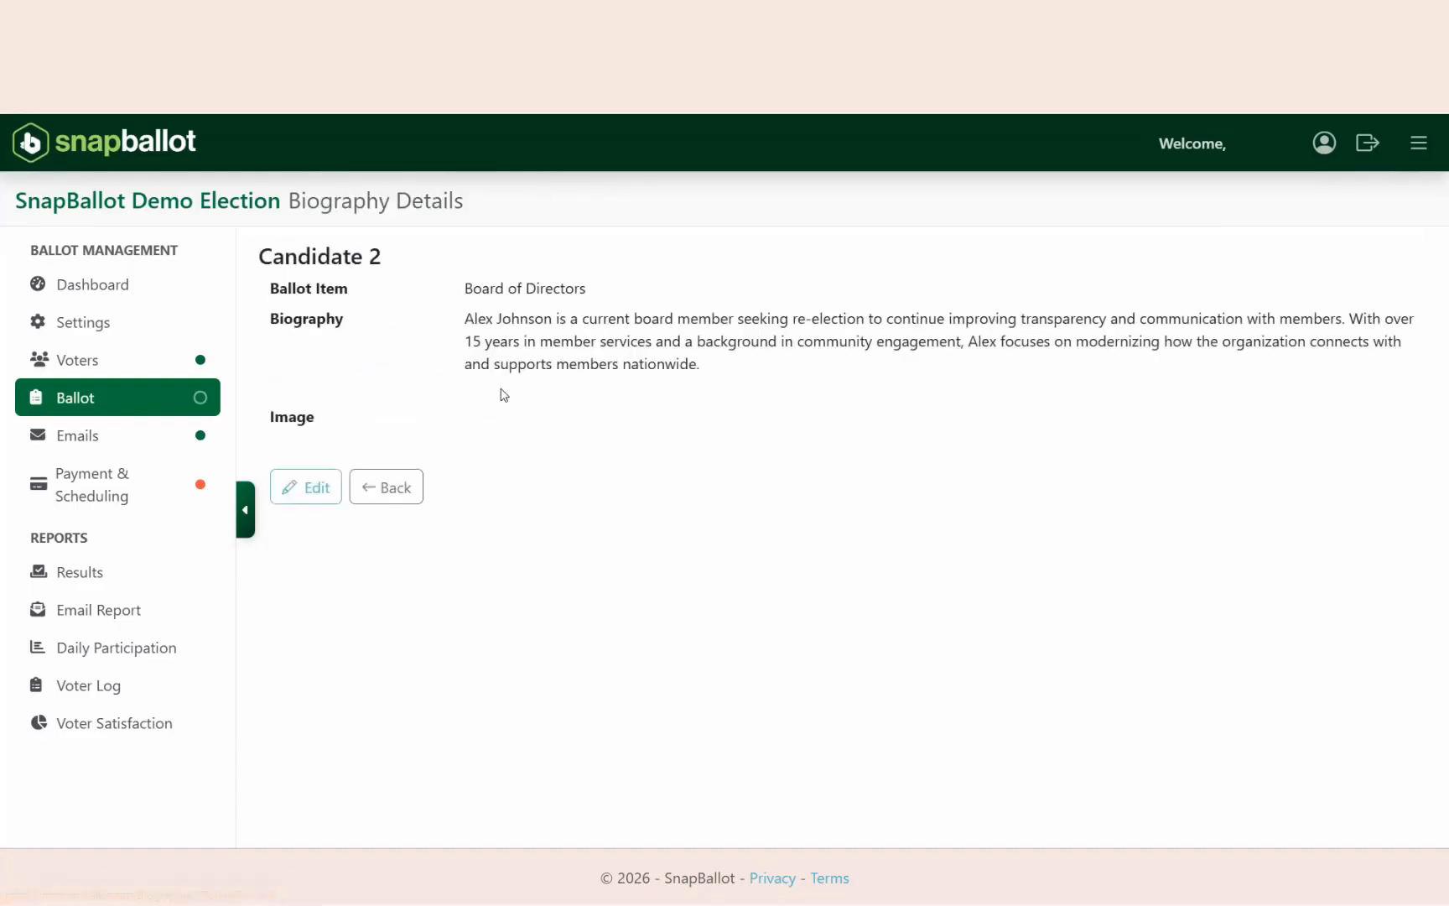
pyautogui.click(299, 489)
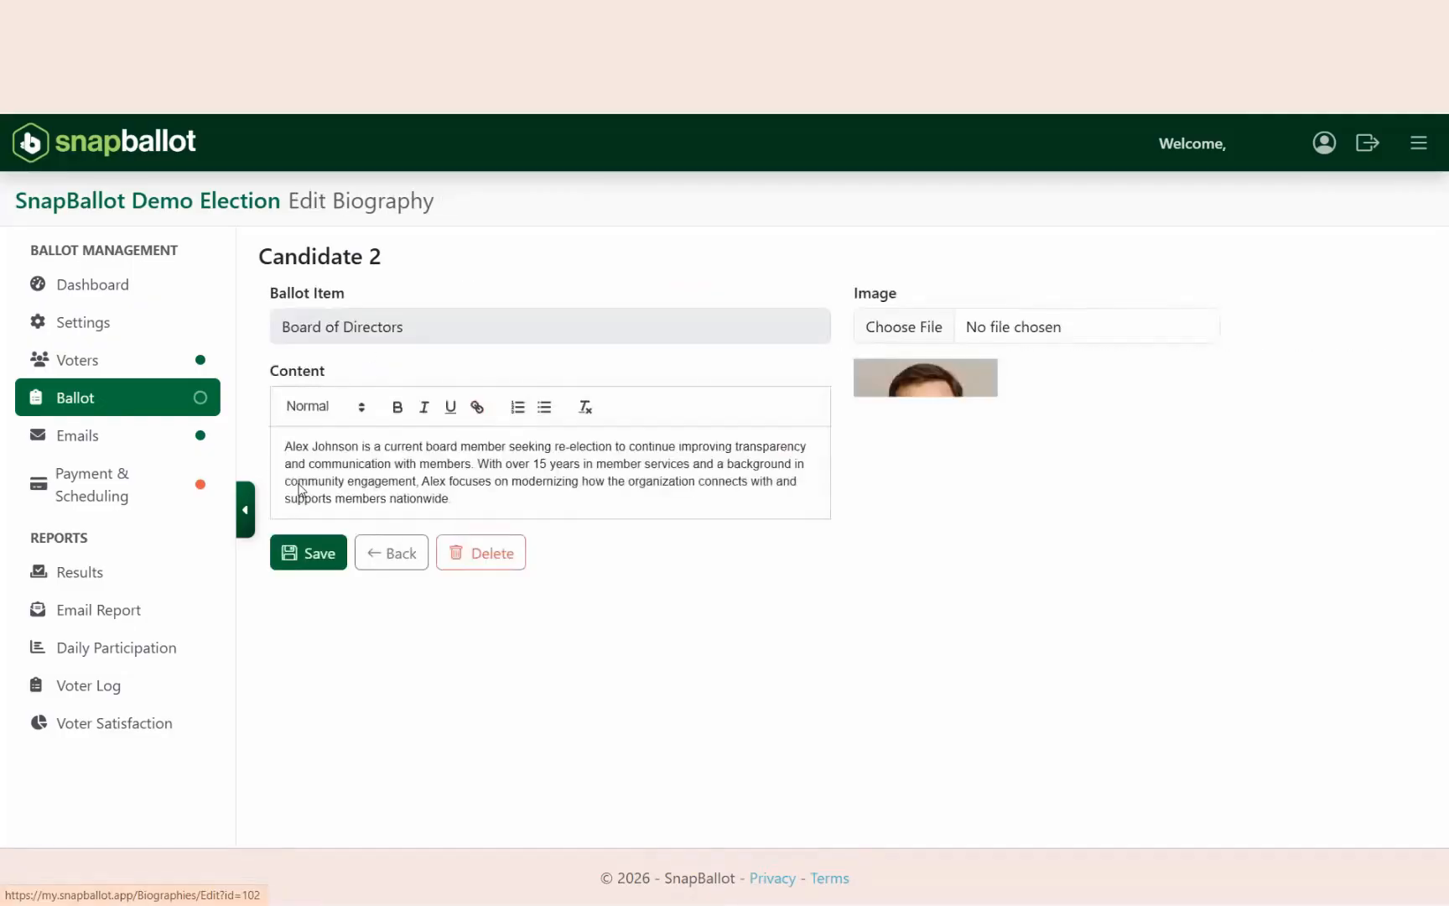
pyautogui.click(307, 552)
pyautogui.click(375, 503)
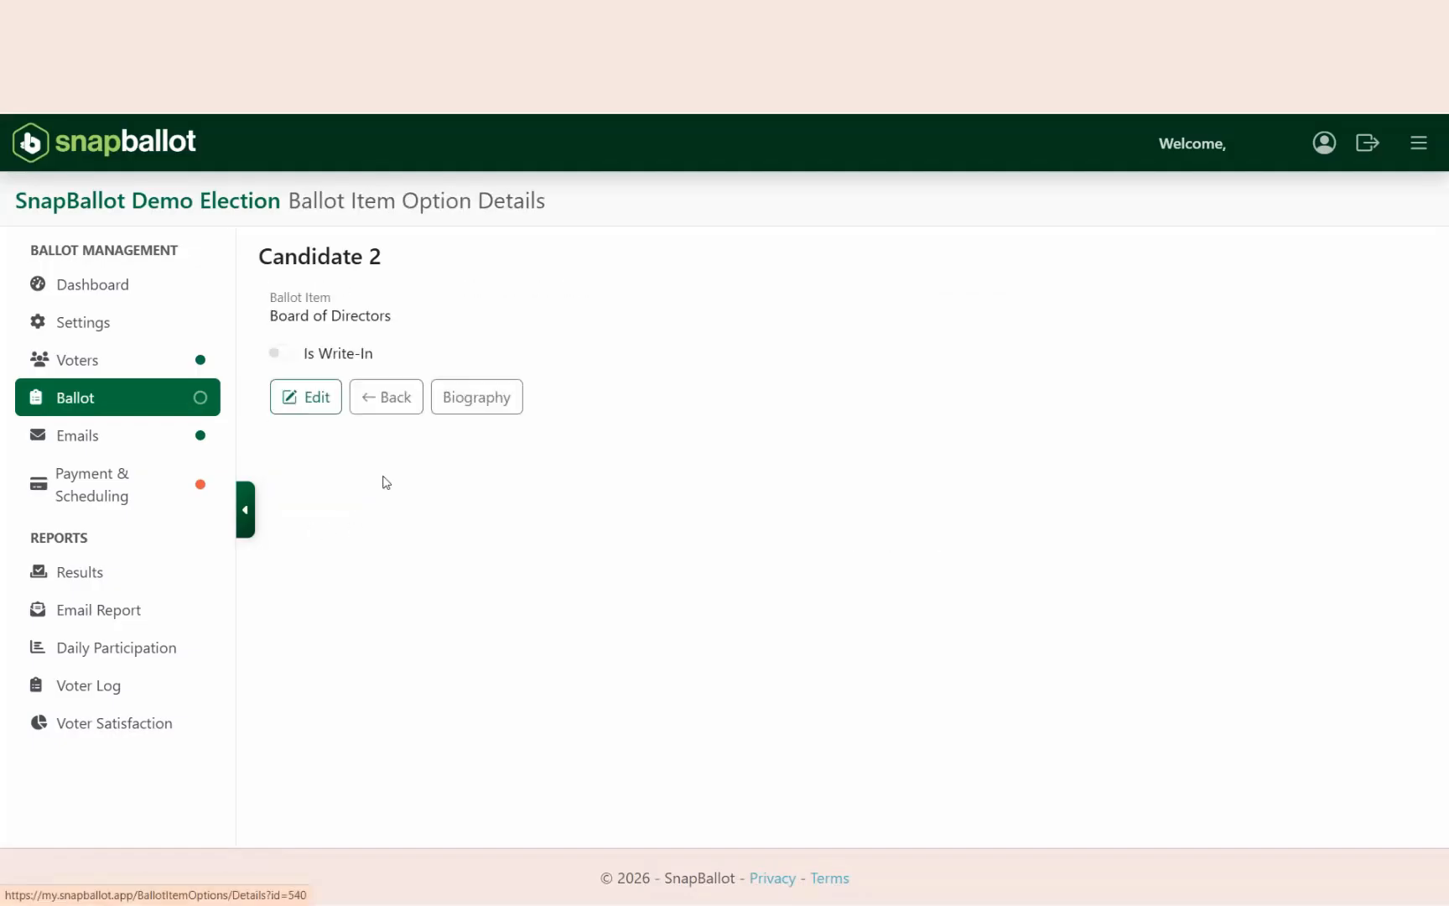
pyautogui.click(395, 399)
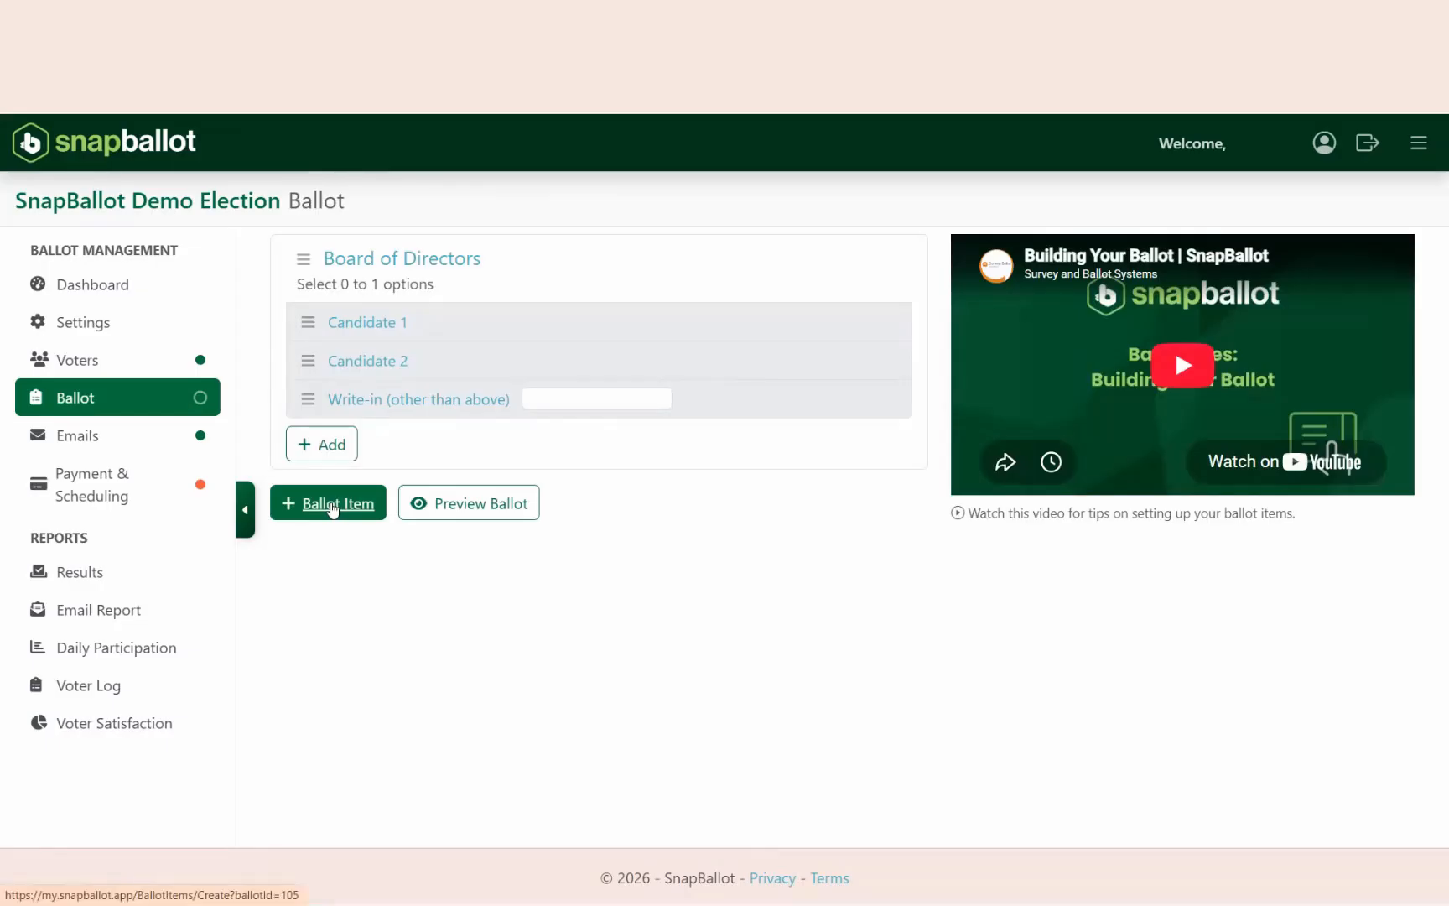
# - Create the ballot item "Title: Article IV, Section 2 – Board Term Limits" with current language, proposed amendment and summary, and options Approve and Do Not Approve
pyautogui.click(332, 506)
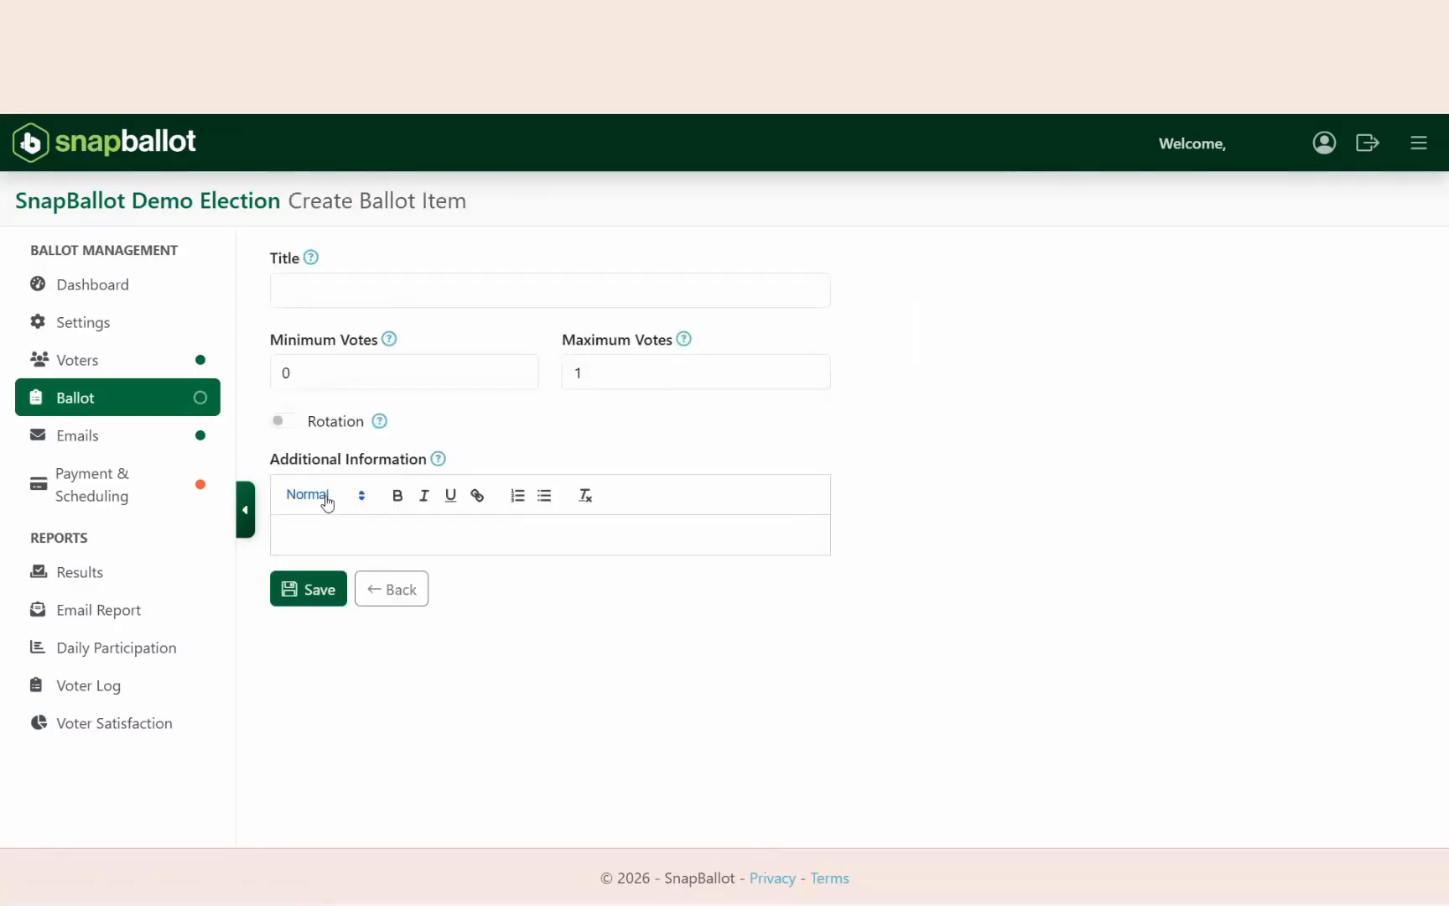
pyautogui.click(277, 289)
pyautogui.write('Title: Article IV, Section 2 – Board Term Limits')
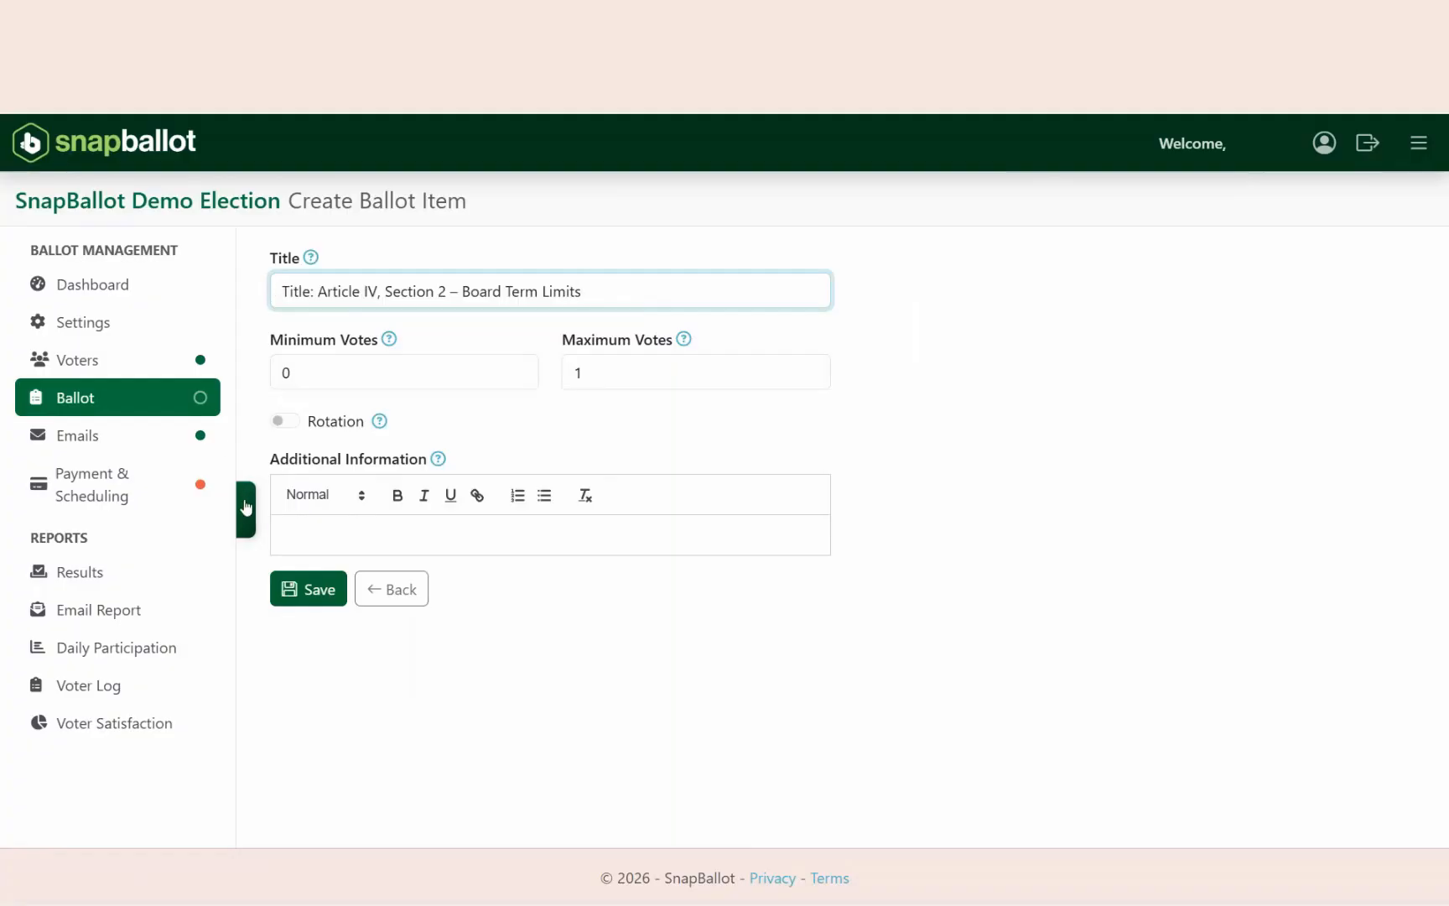
pyautogui.click(310, 529)
pyautogui.write('Current Language:  "Directors shall serve terms of three (3) years and may be re-elected without limitation."  Proposed Amendment:  "Directors shall serve terms of three (3) years and may be re-elected for no more than two (2) consecutive terms. A director who has served two consecutive terms may be eligible for re-election after a one-year absence from the board."  Summary: This amendment introduces term limits to encourage fresh perspectives and broader member participation in leadership. It helps ensure that new voices have opportunities to serve while maintaining continuity and experience on the board.')
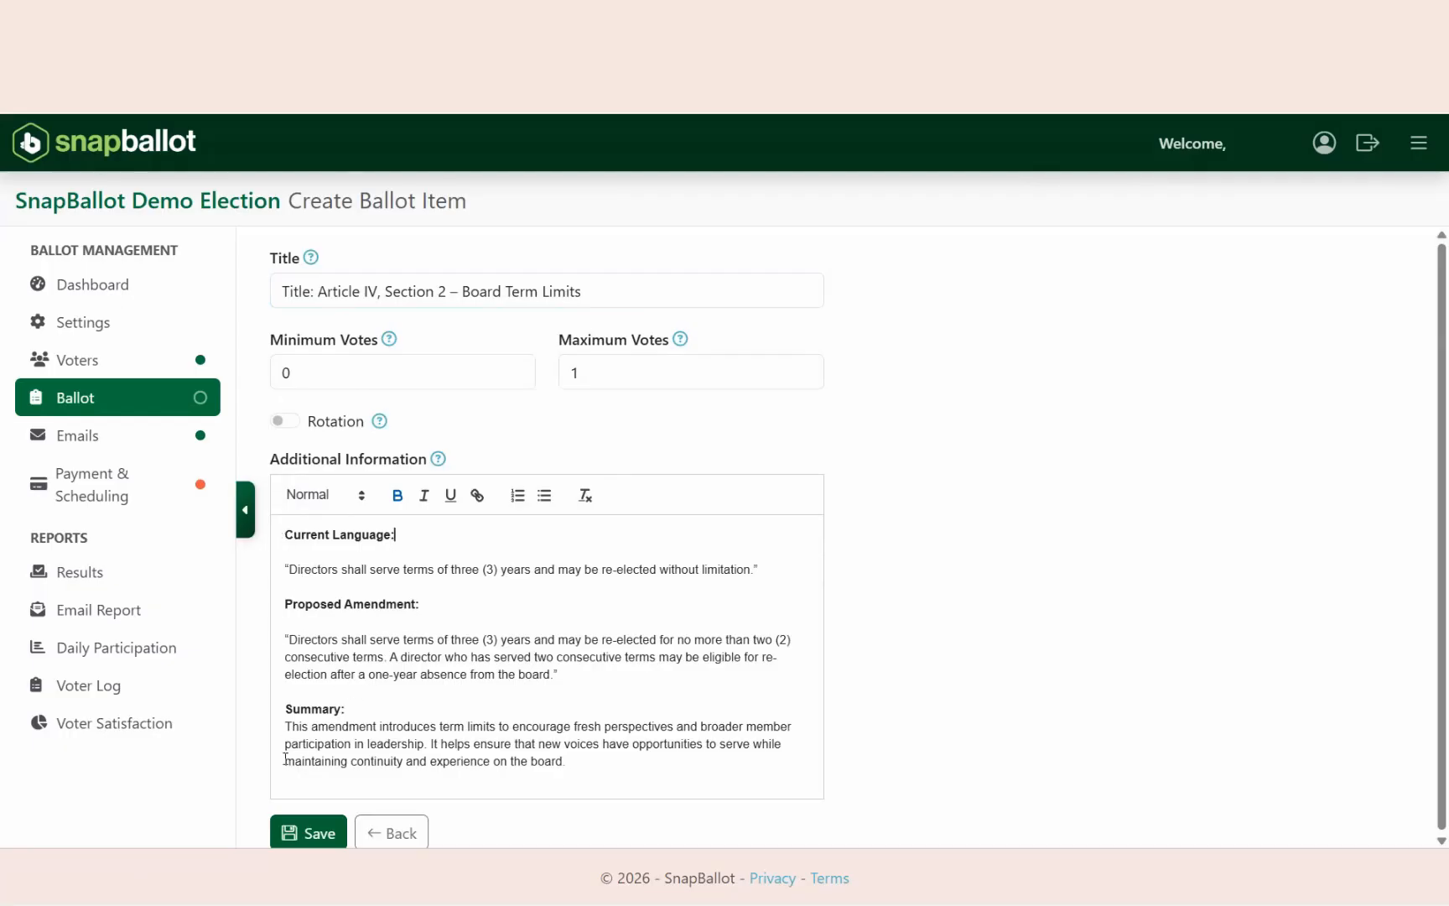
pyautogui.click(307, 832)
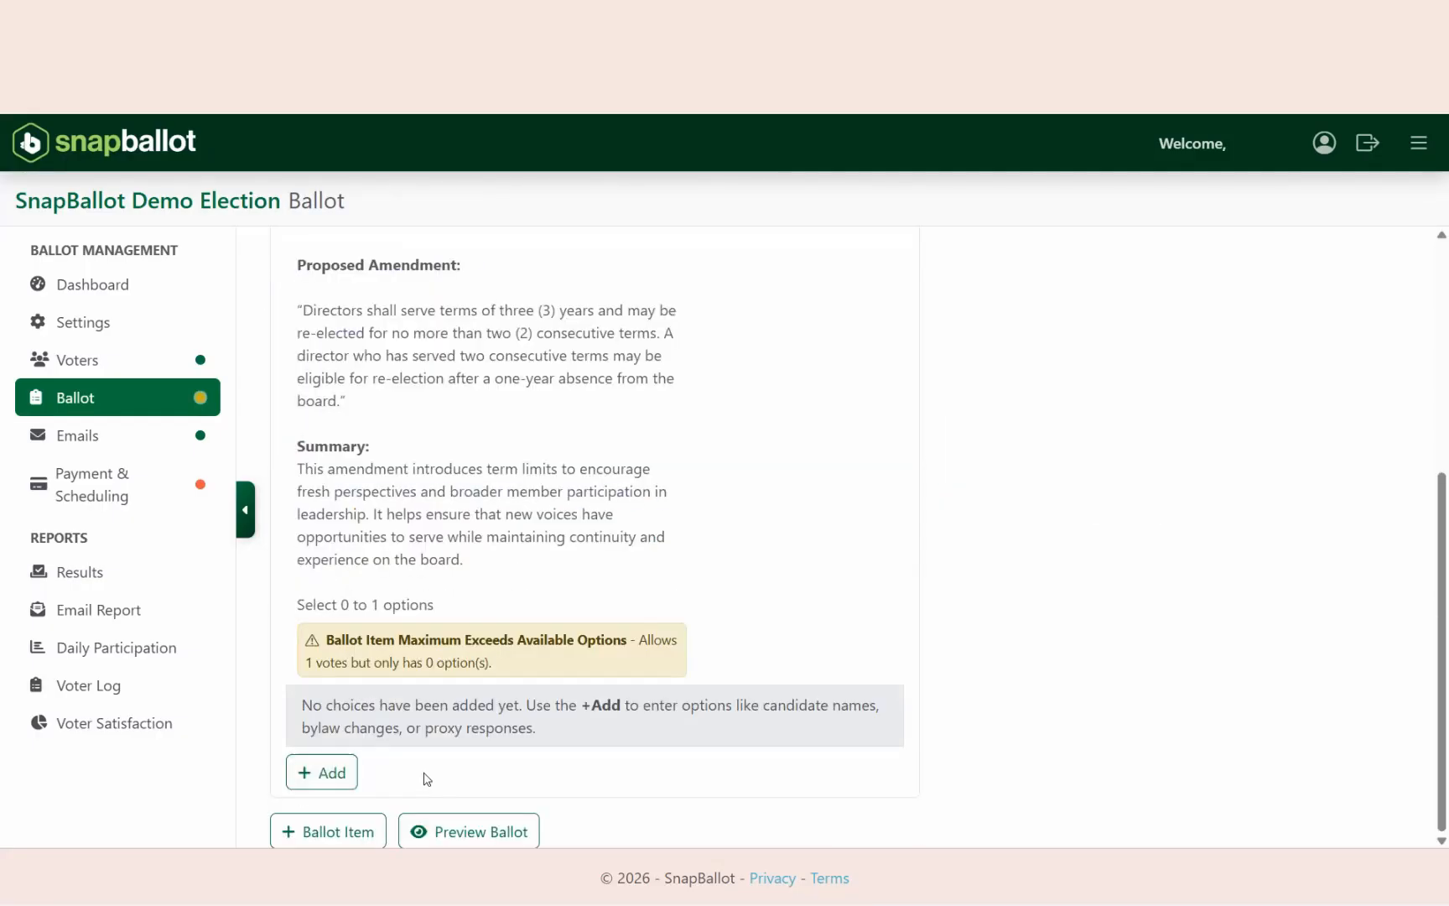
pyautogui.click(329, 773)
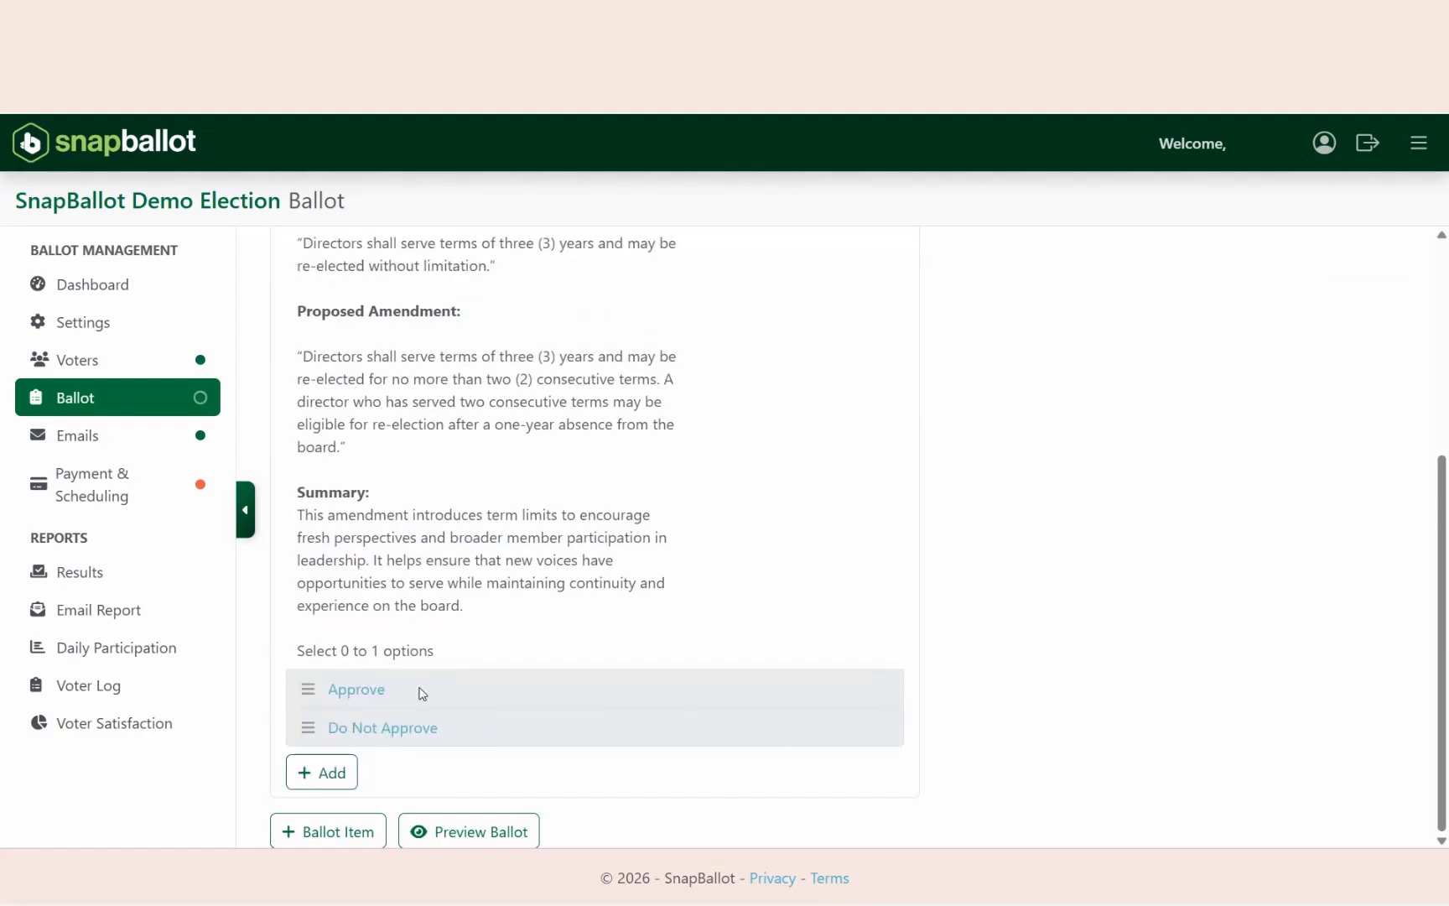
# - Preview the ballot and view the biographies of Candidate 1 and Candidate 2
pyautogui.click(500, 833)
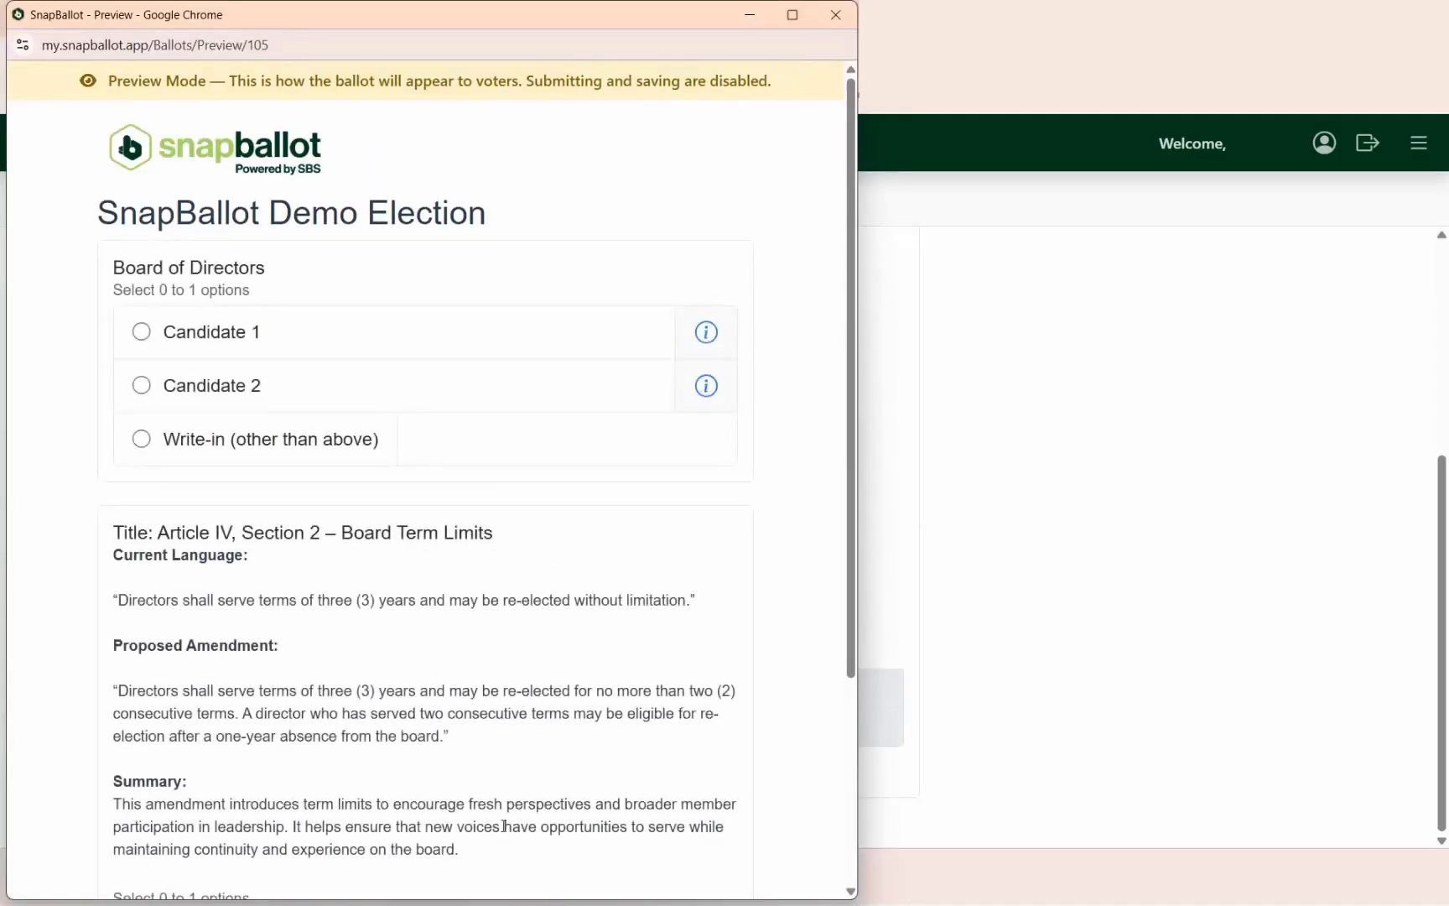
pyautogui.click(706, 333)
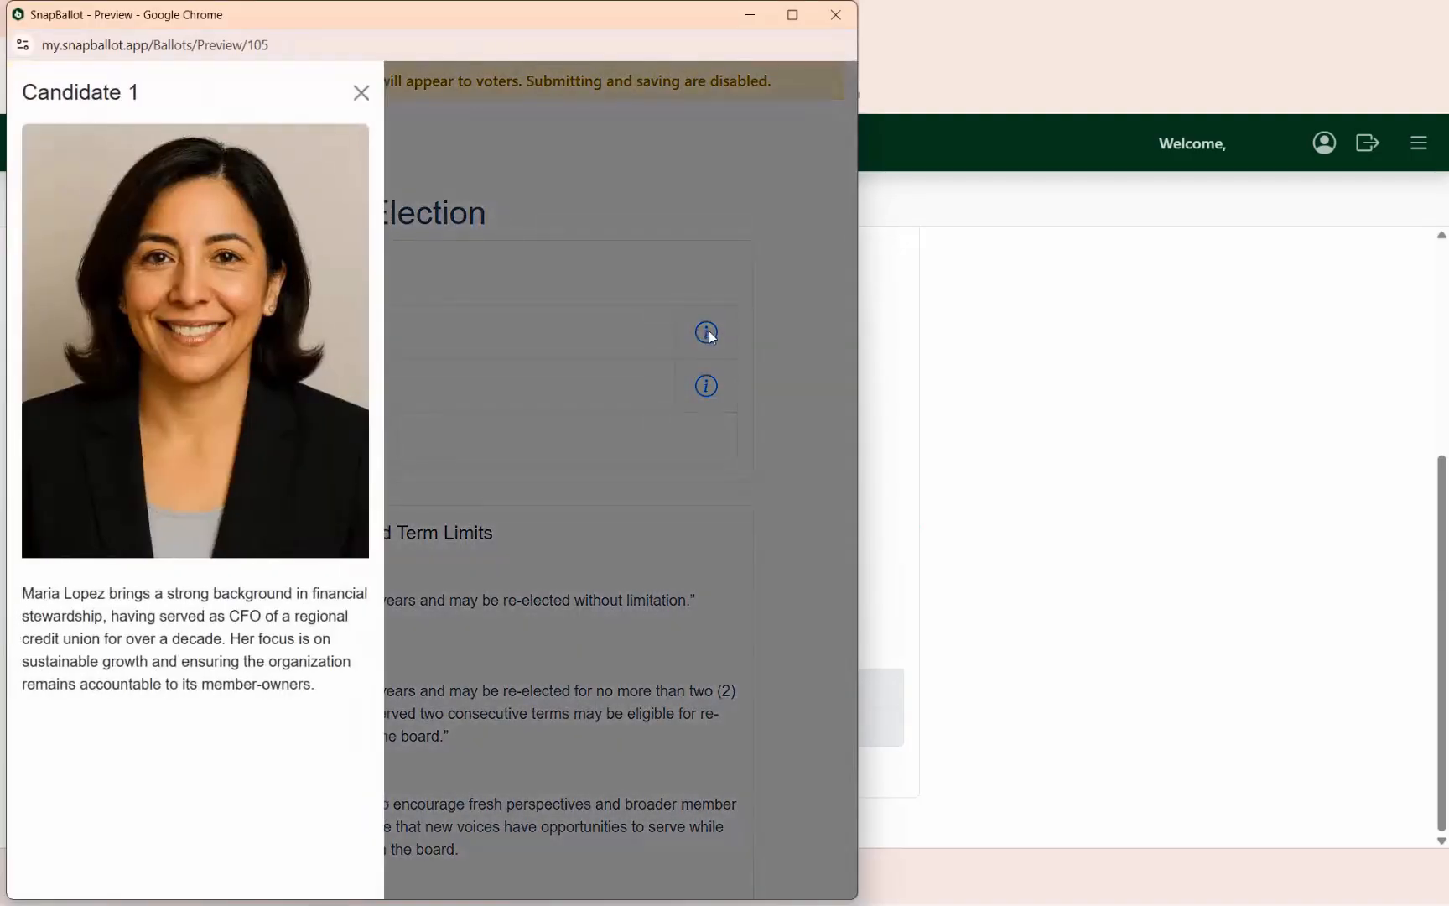
pyautogui.click(708, 335)
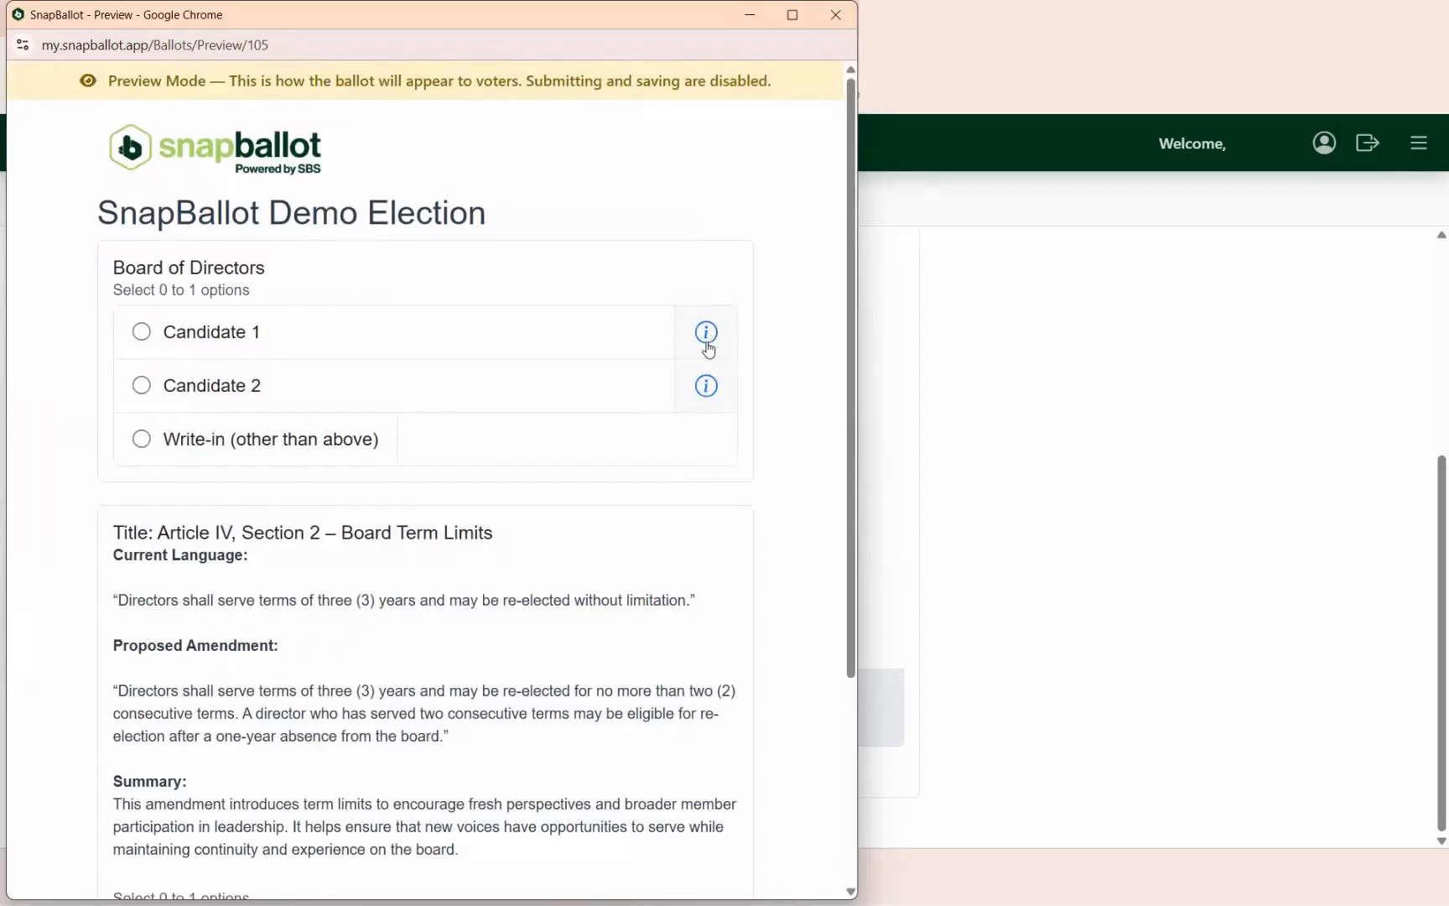
pyautogui.click(707, 387)
pyautogui.click(706, 385)
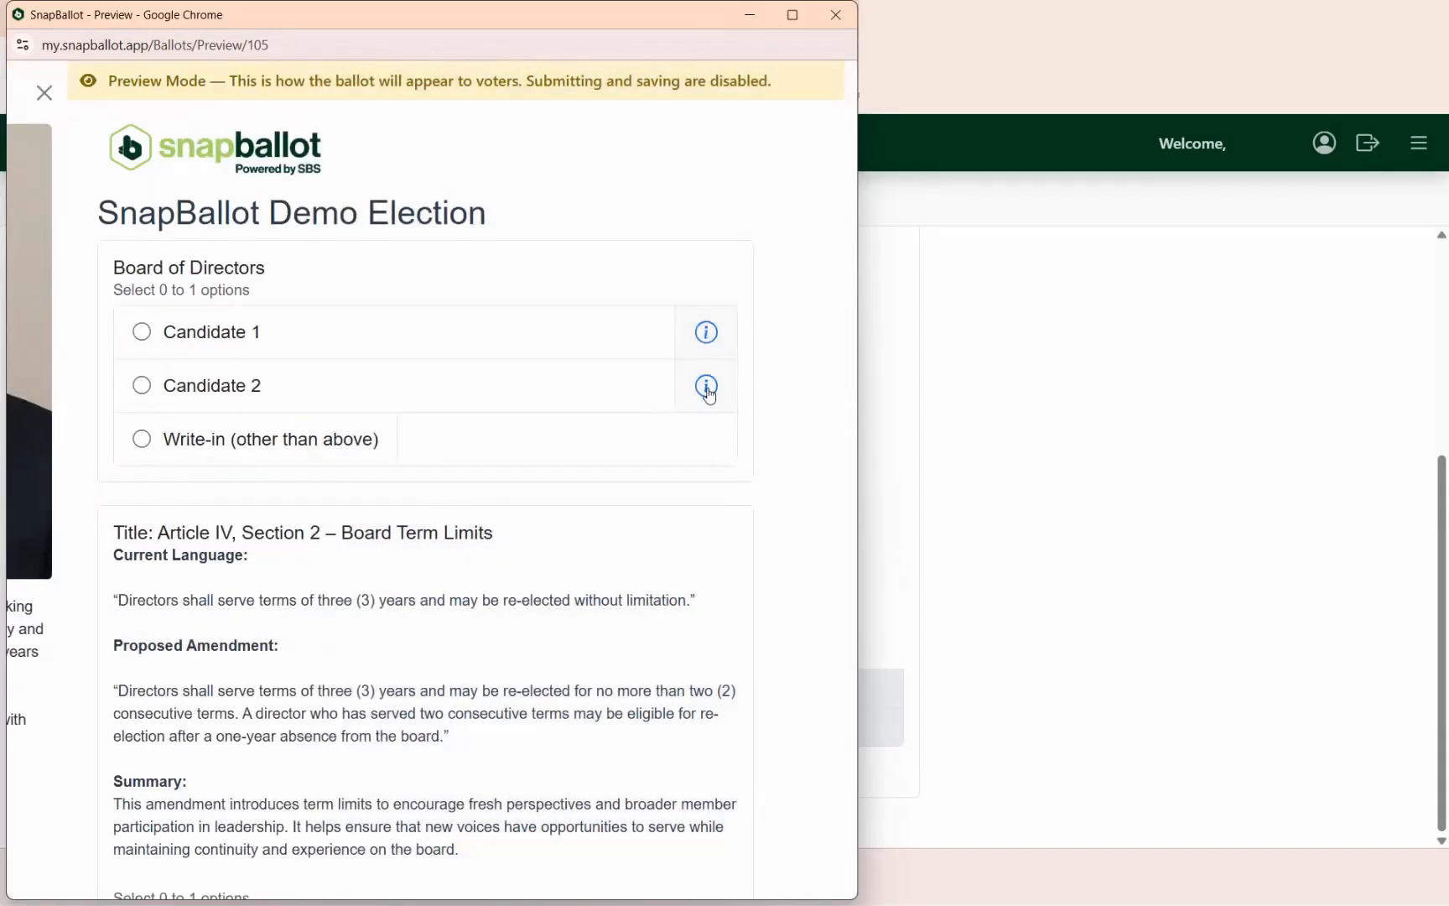
# - Test the vote limit in the preview by selecting Candidate 1 and Candidate 2, clear both choices and close the preview
pyautogui.click(219, 333)
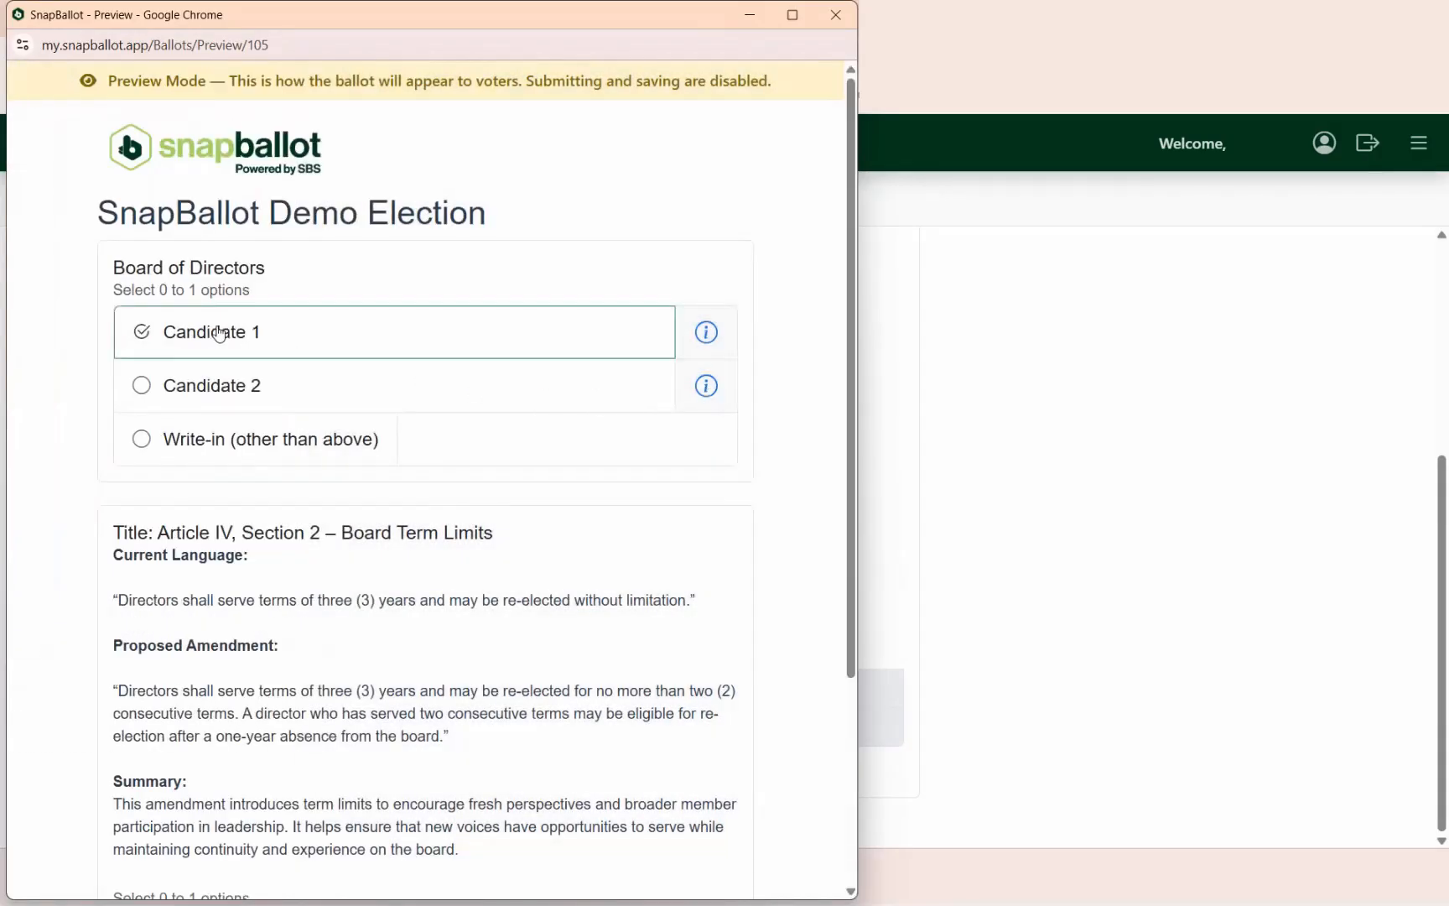
pyautogui.click(216, 392)
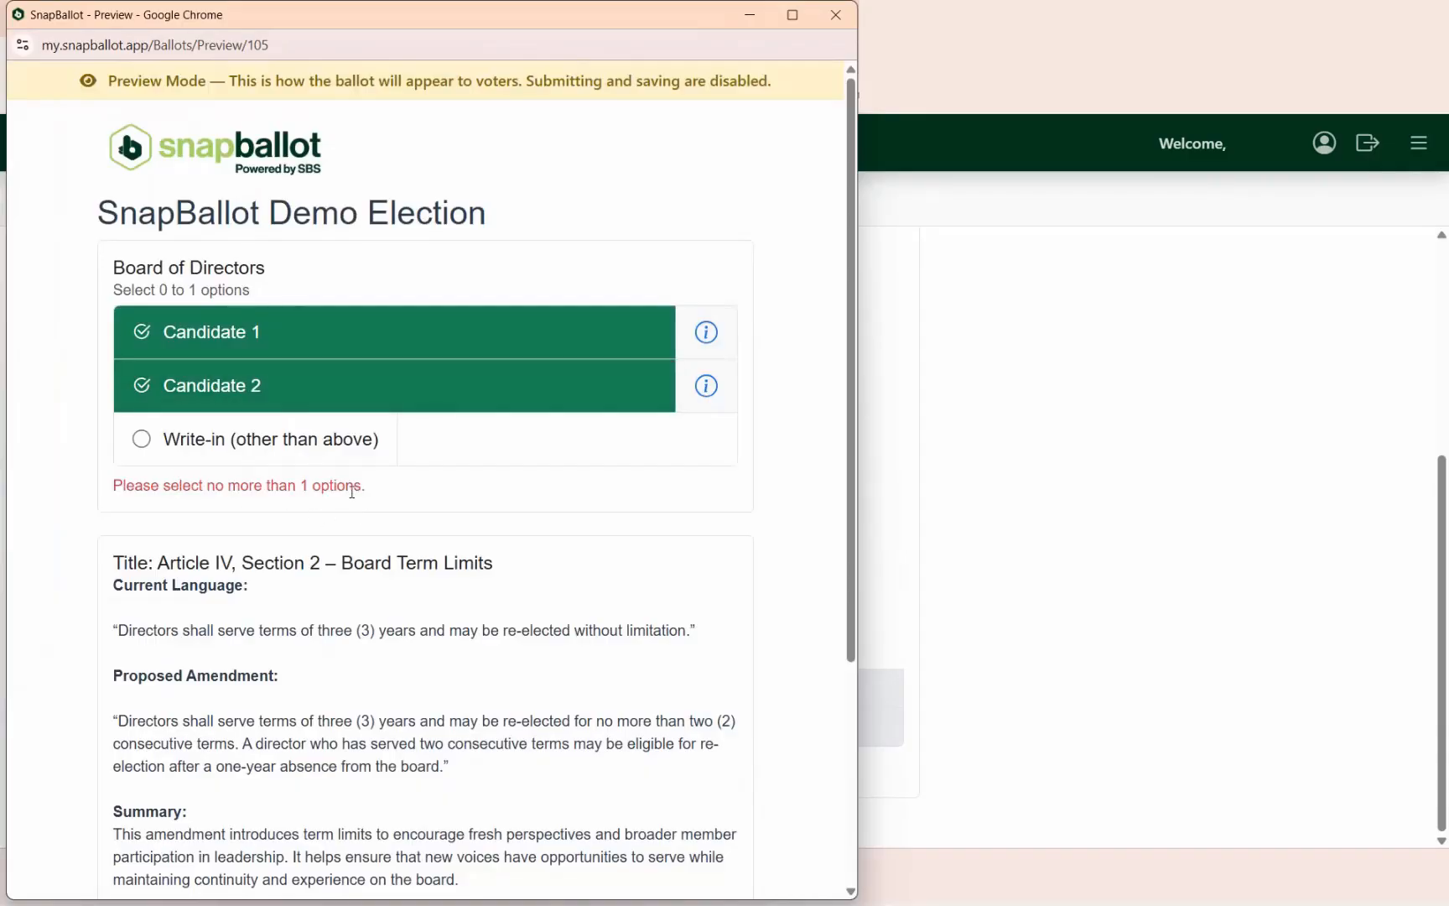
pyautogui.click(378, 384)
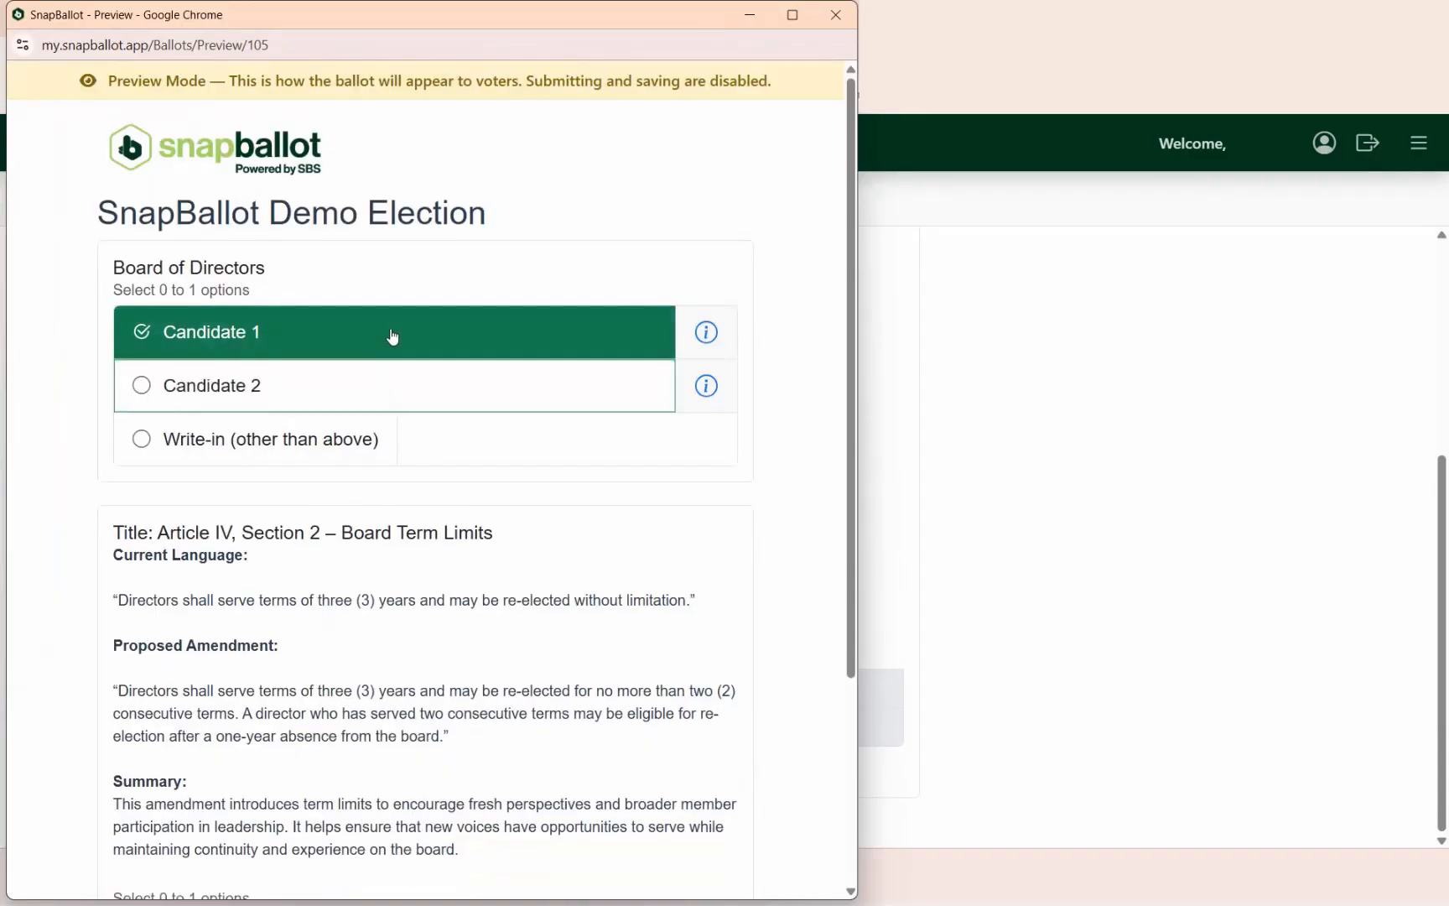
pyautogui.click(391, 336)
pyautogui.hotkey('ctrl', 'w')
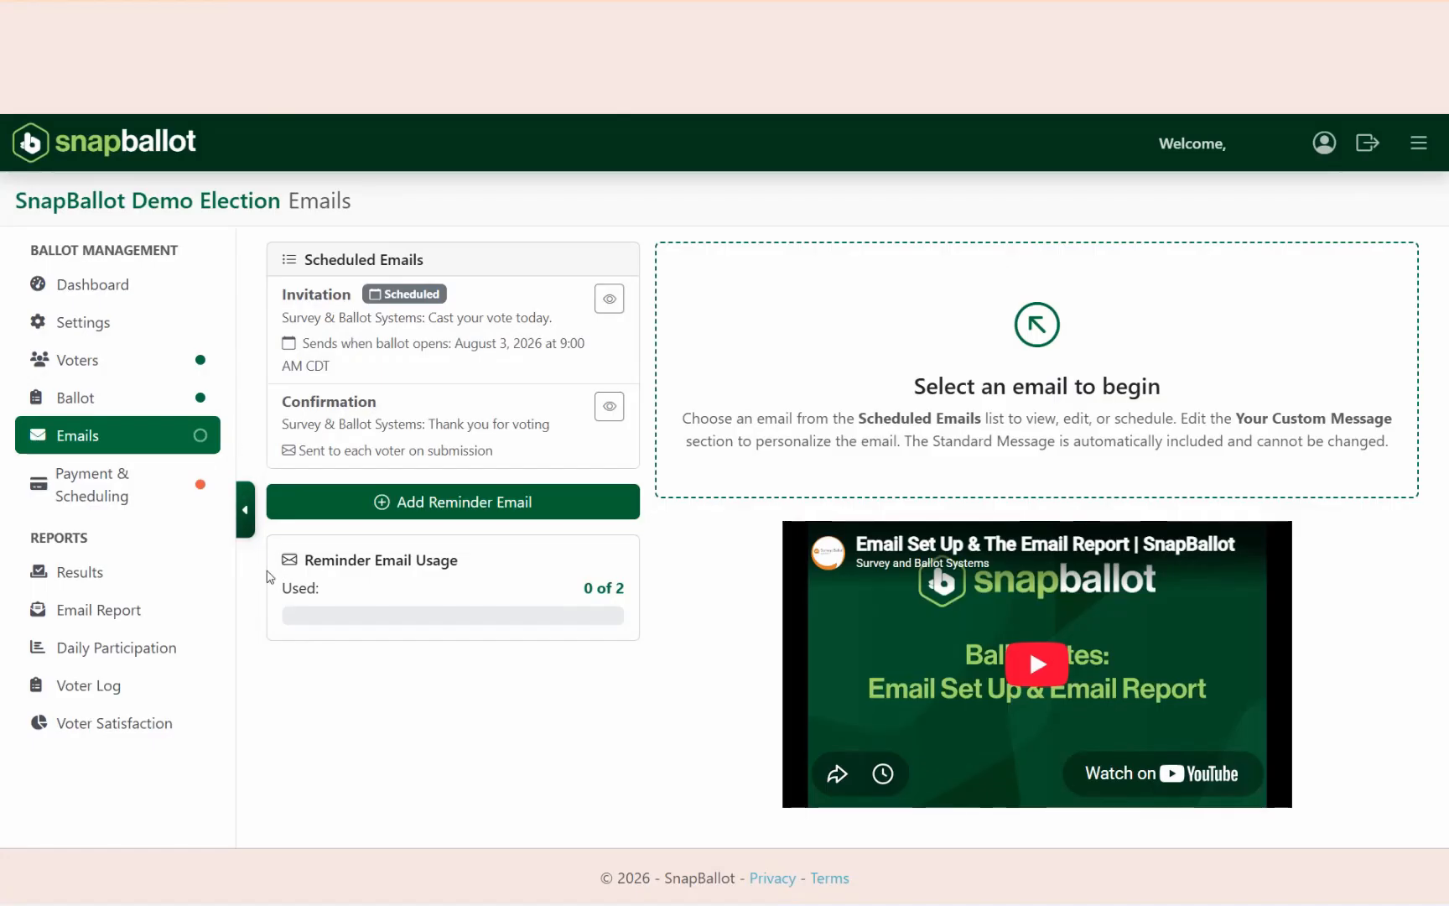
# - Examine the Invitation email's sender name, reply-to address, subject, custom message and standard message
pyautogui.click(634, 329)
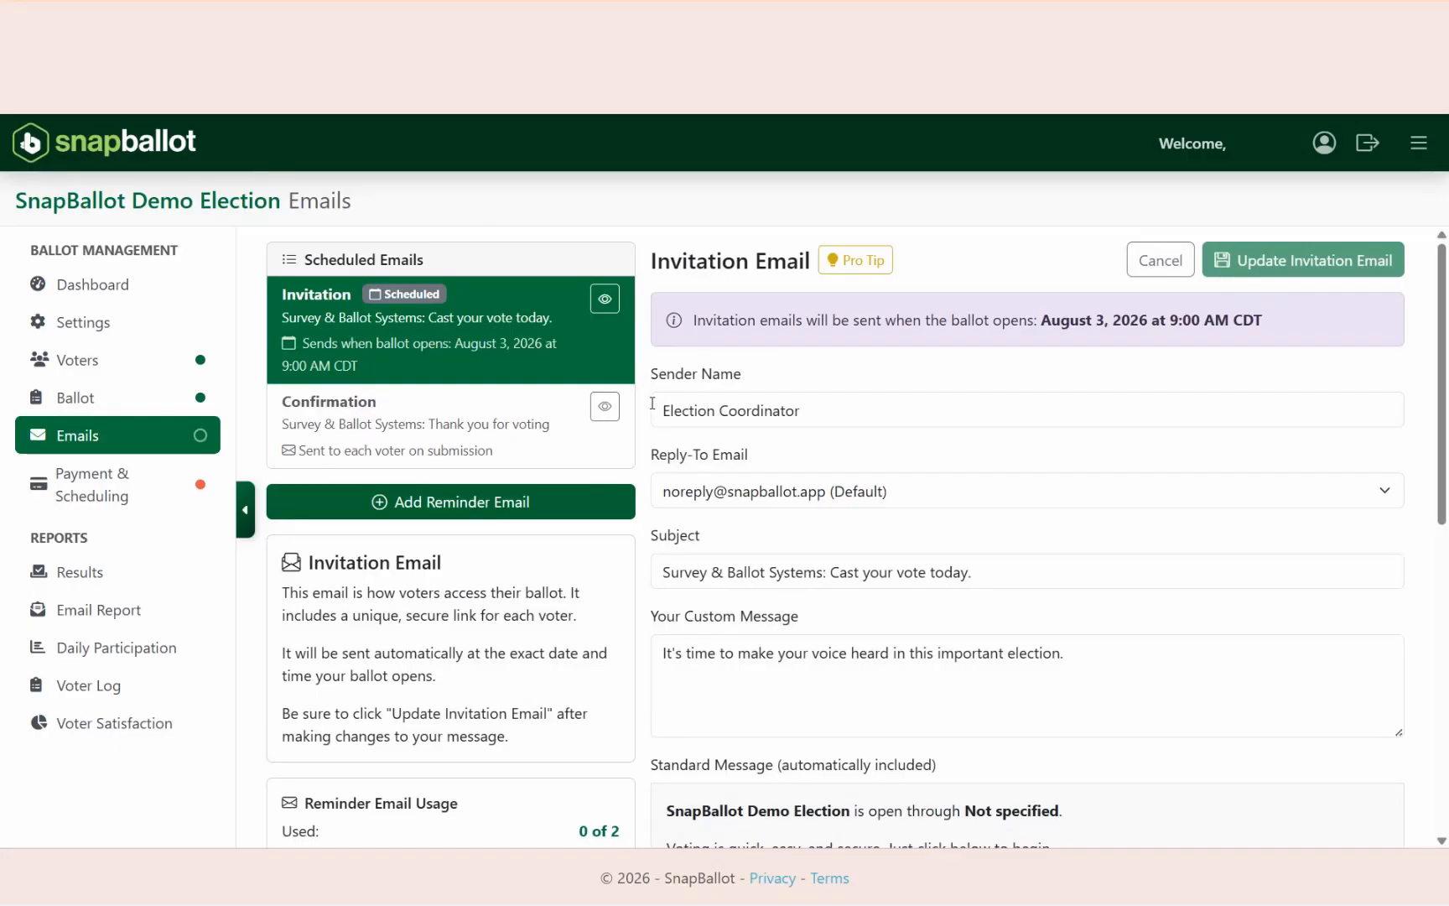
pyautogui.click(814, 466)
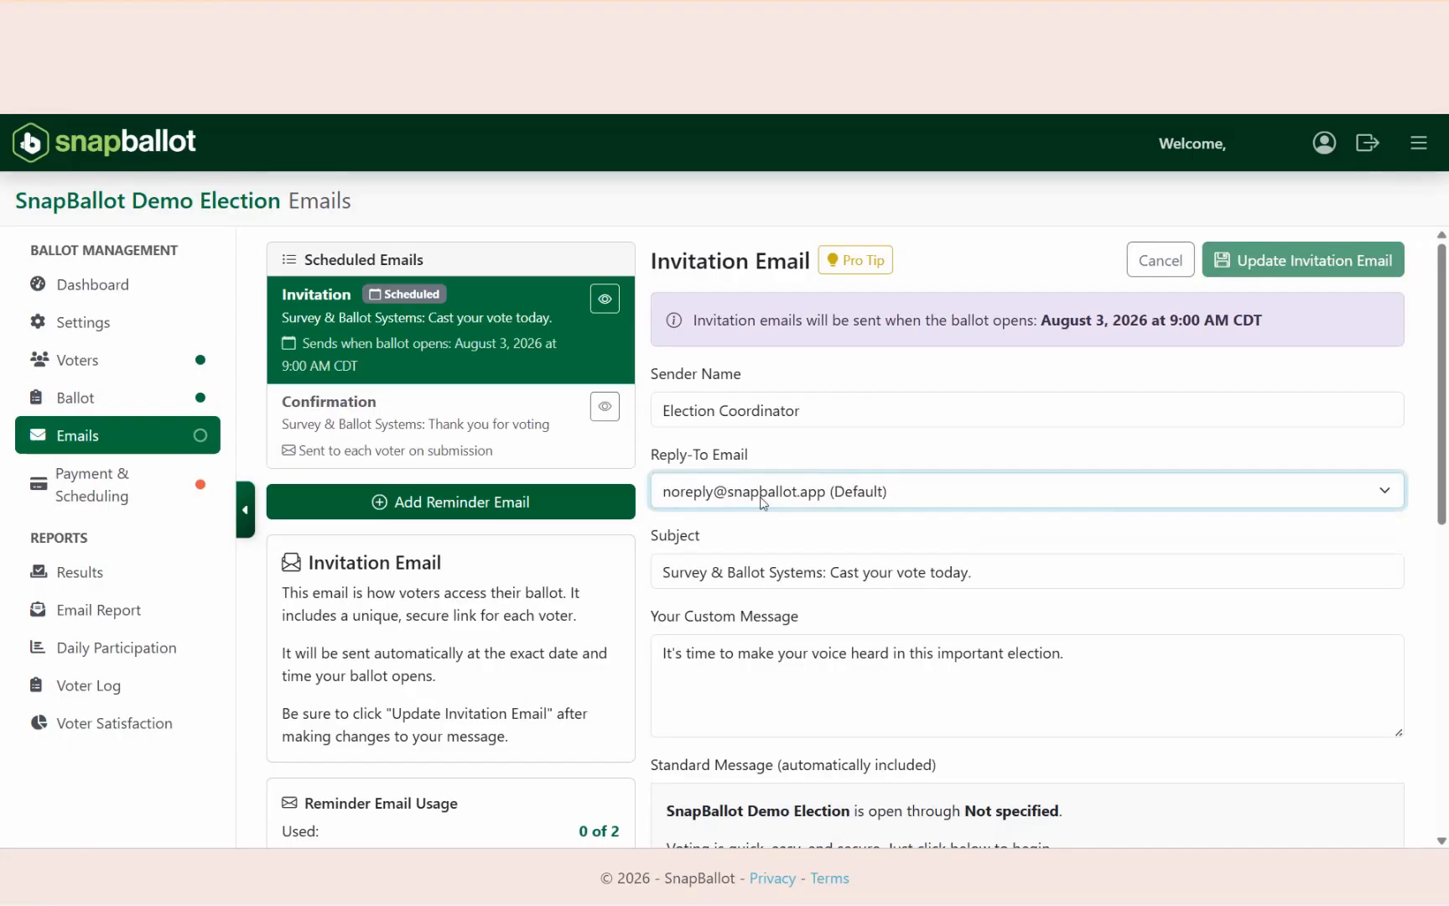
pyautogui.click(646, 573)
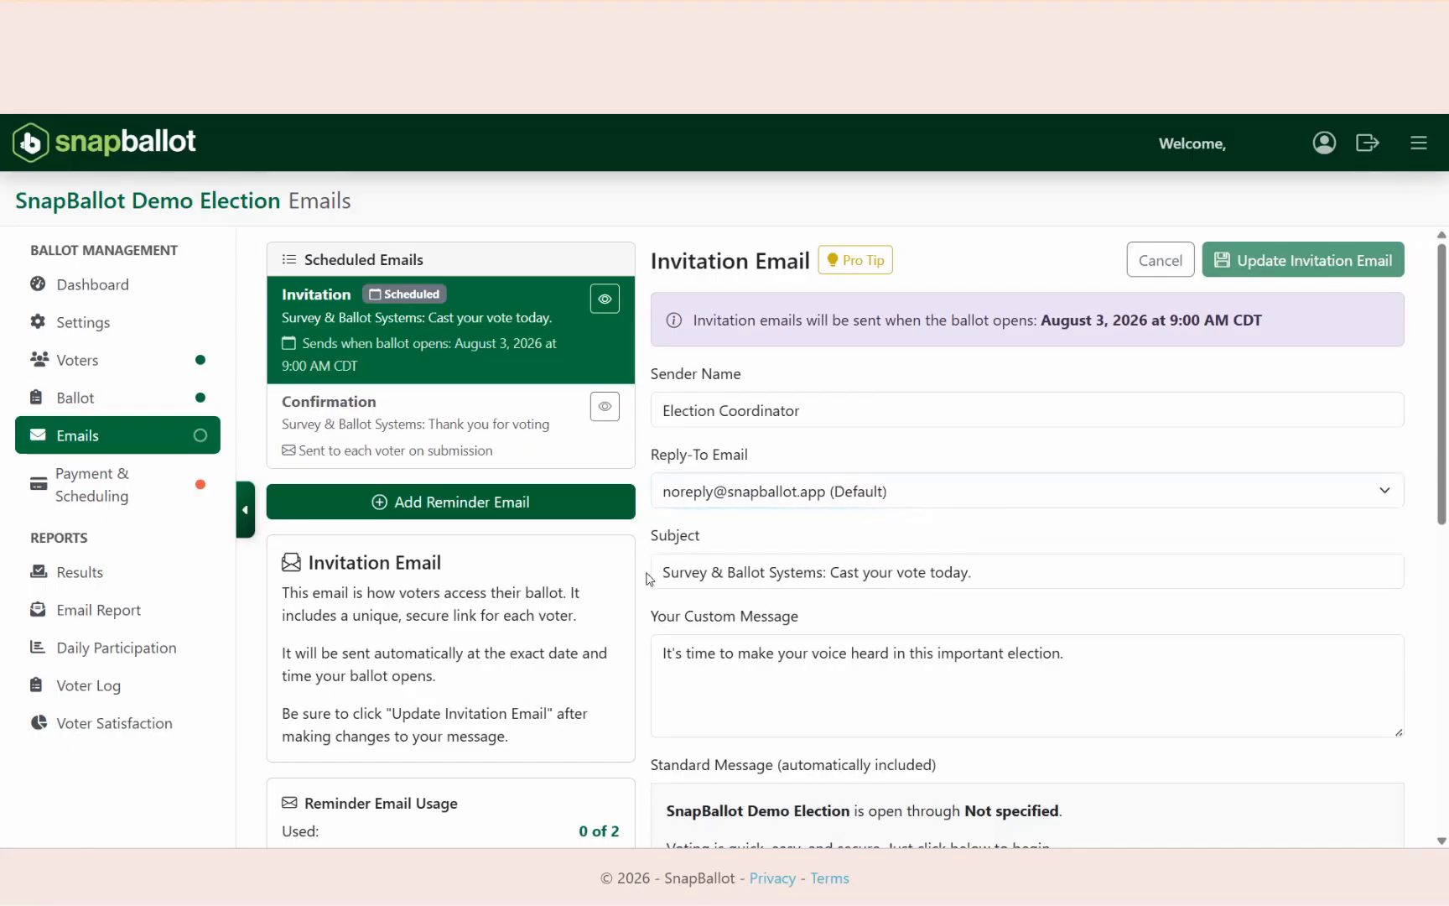
pyautogui.moveTo(663, 656); pyautogui.dragTo(981, 657)
pyautogui.moveTo(748, 635); pyautogui.dragTo(1151, 676)
pyautogui.scroll(-5, 1152, 676)
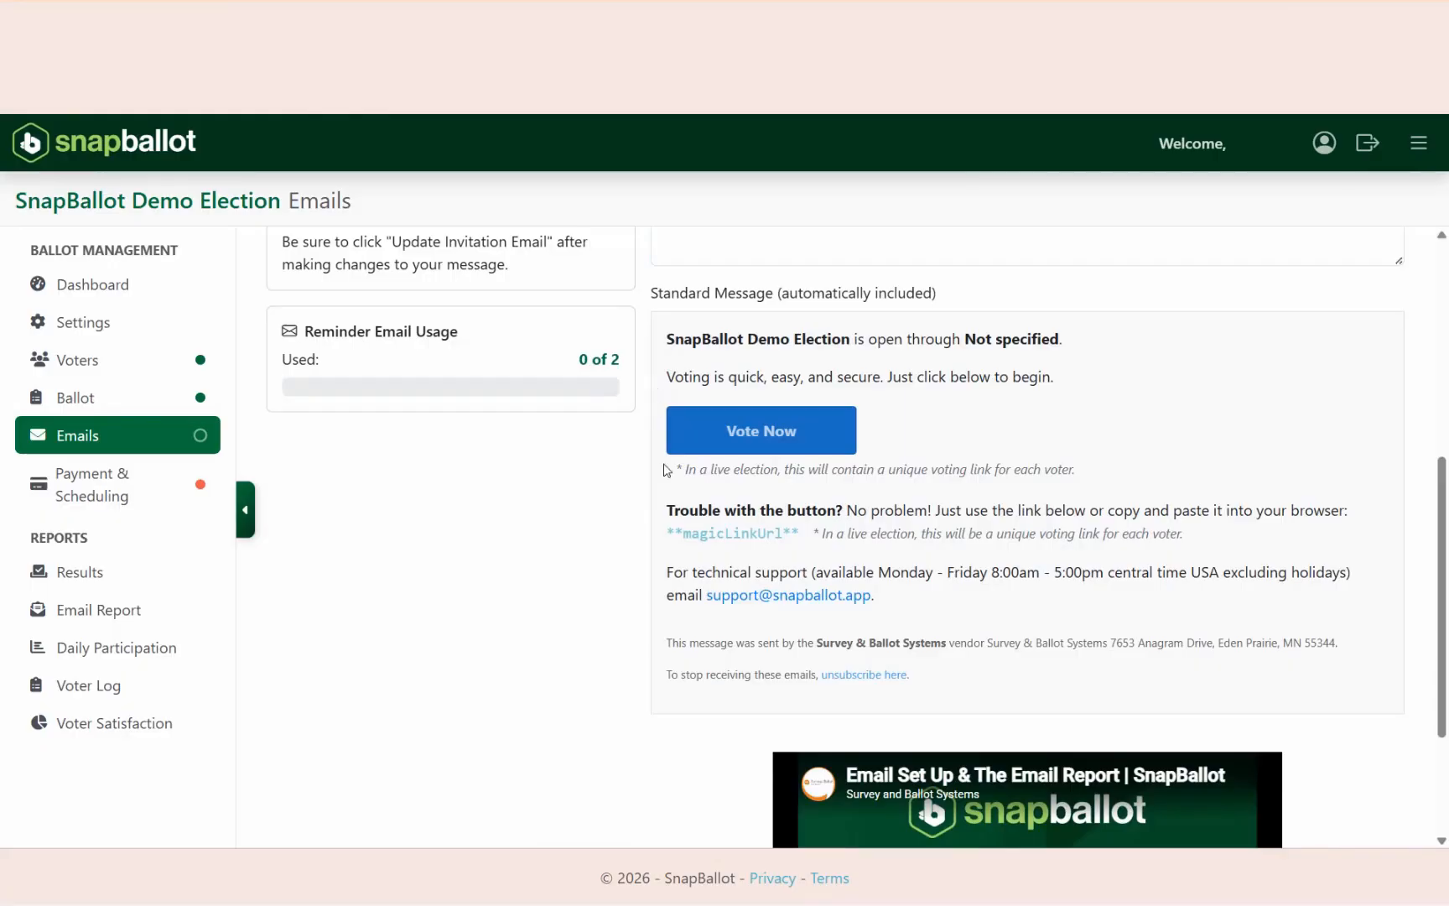
pyautogui.scroll(-2, 665, 621)
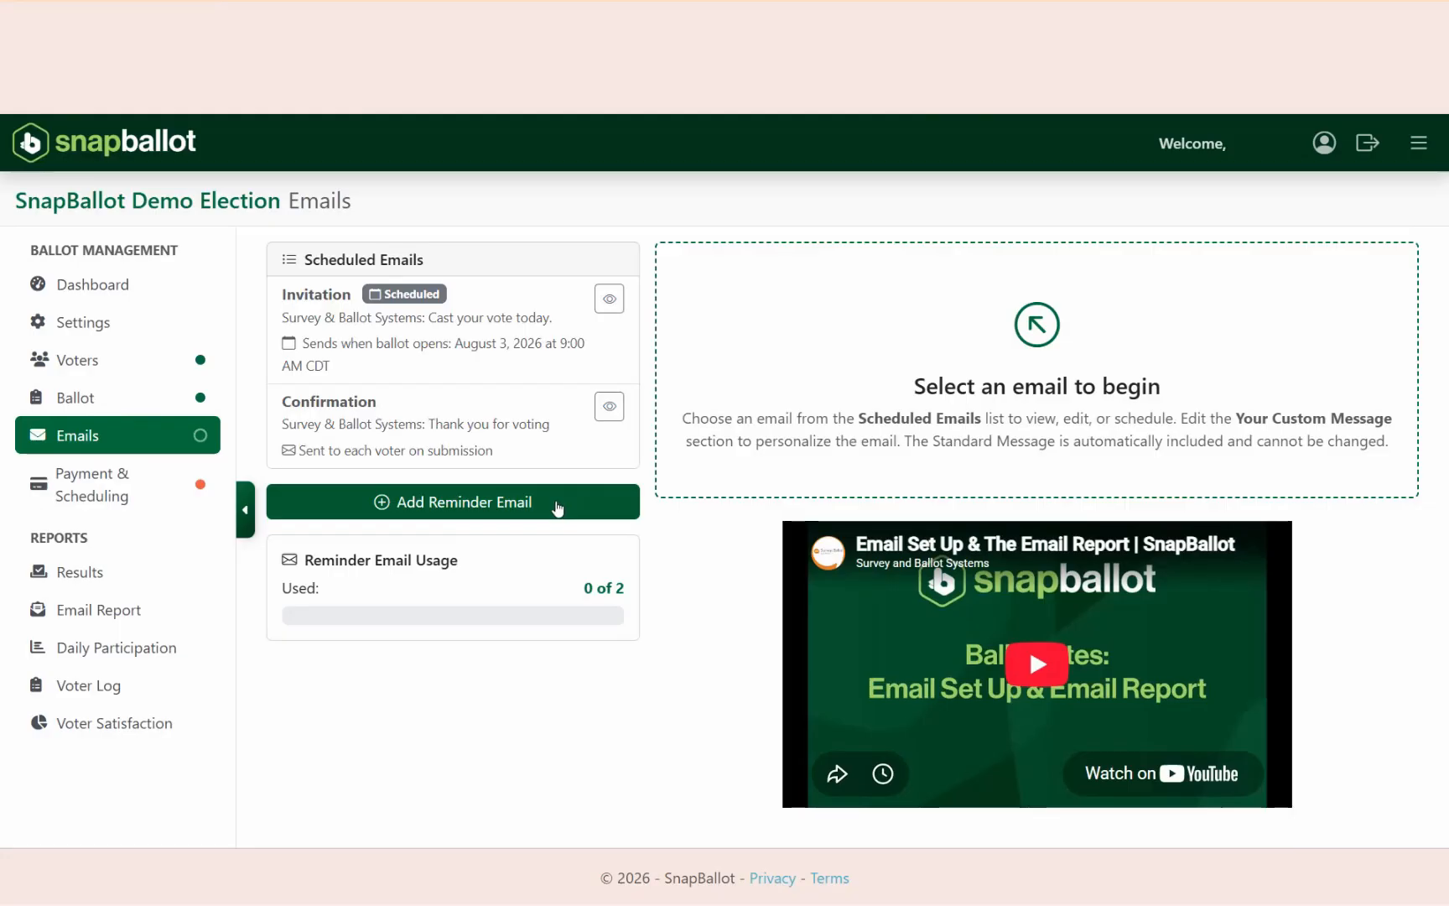
# - Add a new reminder email draft to the scheduled emails and check the reminder email usage
pyautogui.click(558, 503)
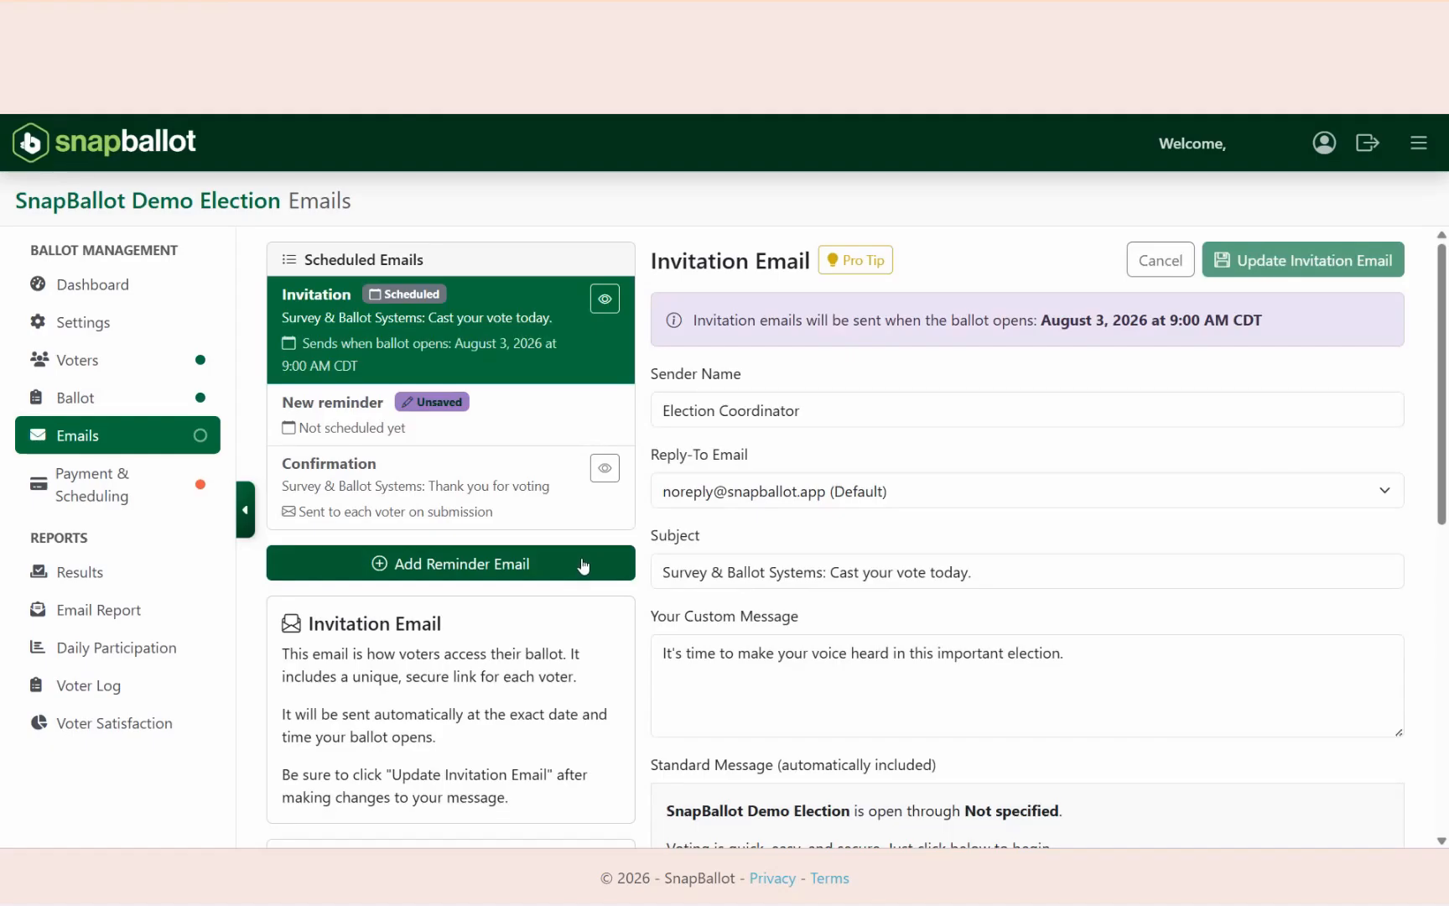
pyautogui.scroll(-2, 583, 566)
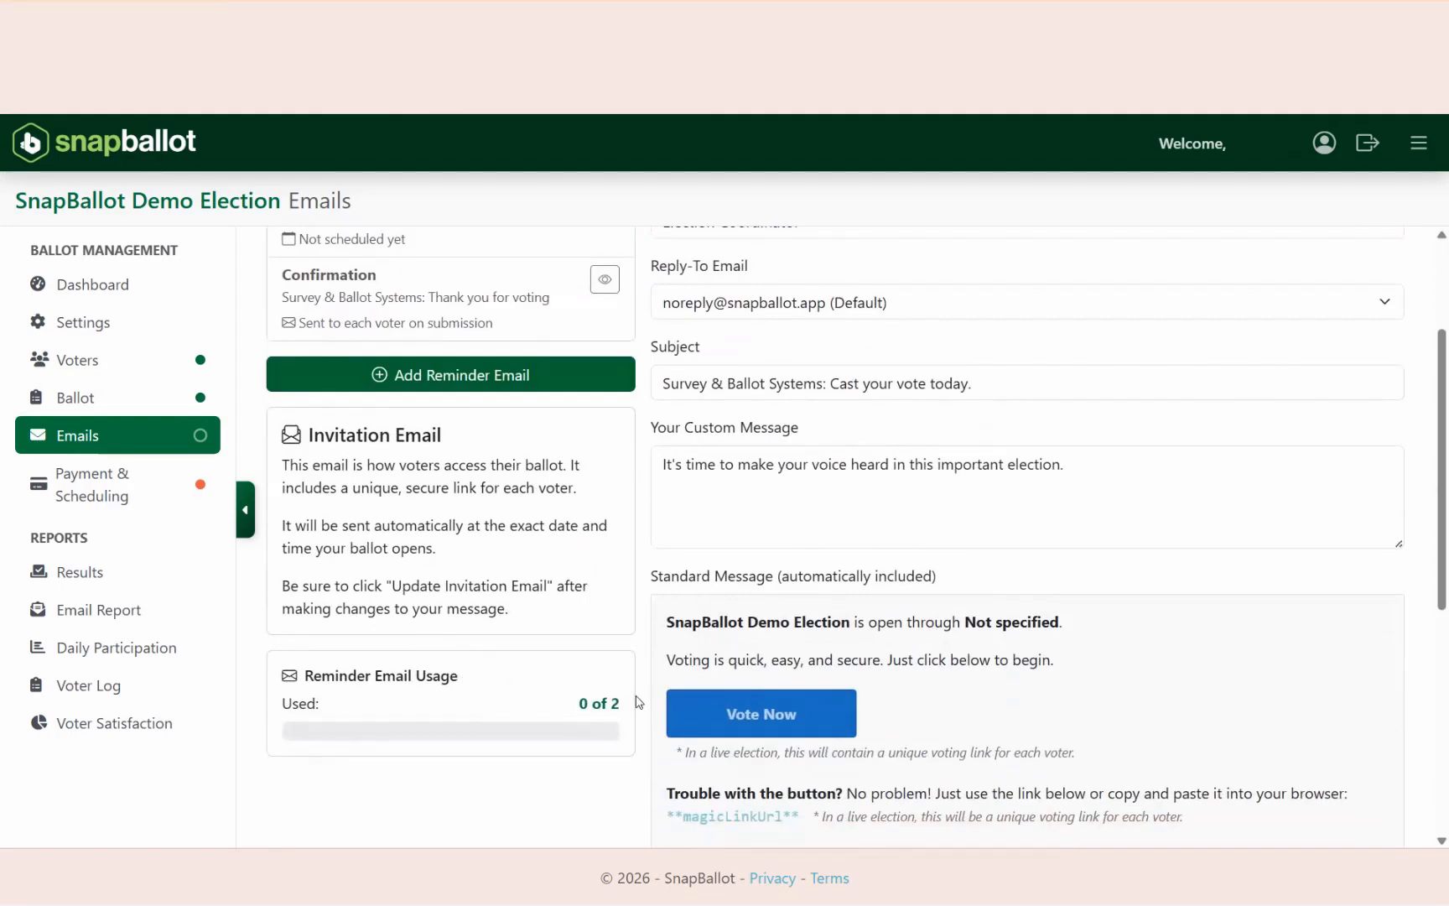
# - Select and pay for the $49 Swift service plan with additional reminders kept at 0 (Use included only)
pyautogui.click(135, 488)
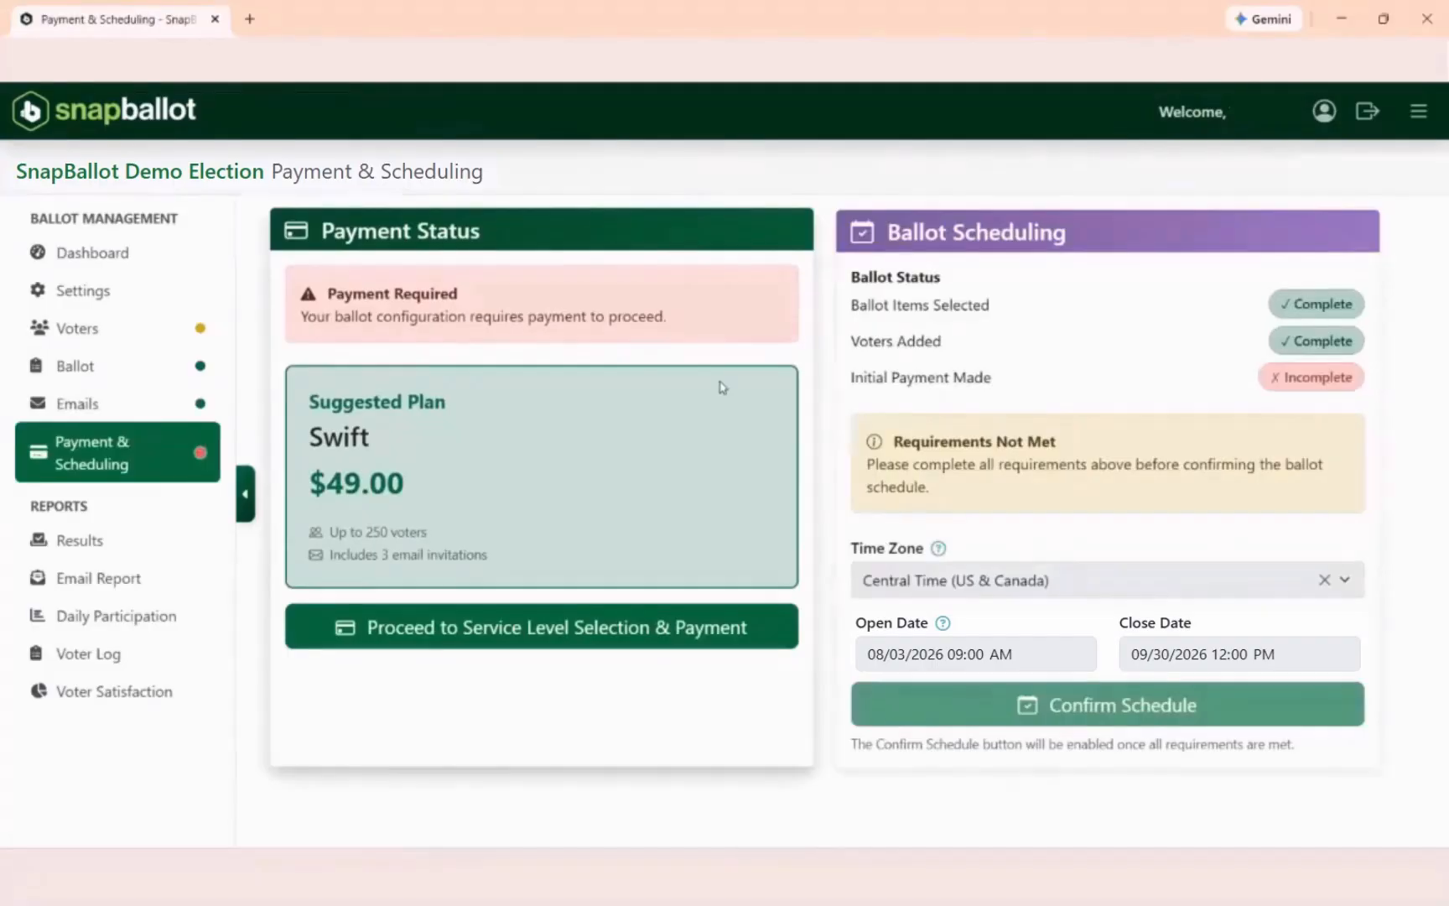
pyautogui.click(554, 639)
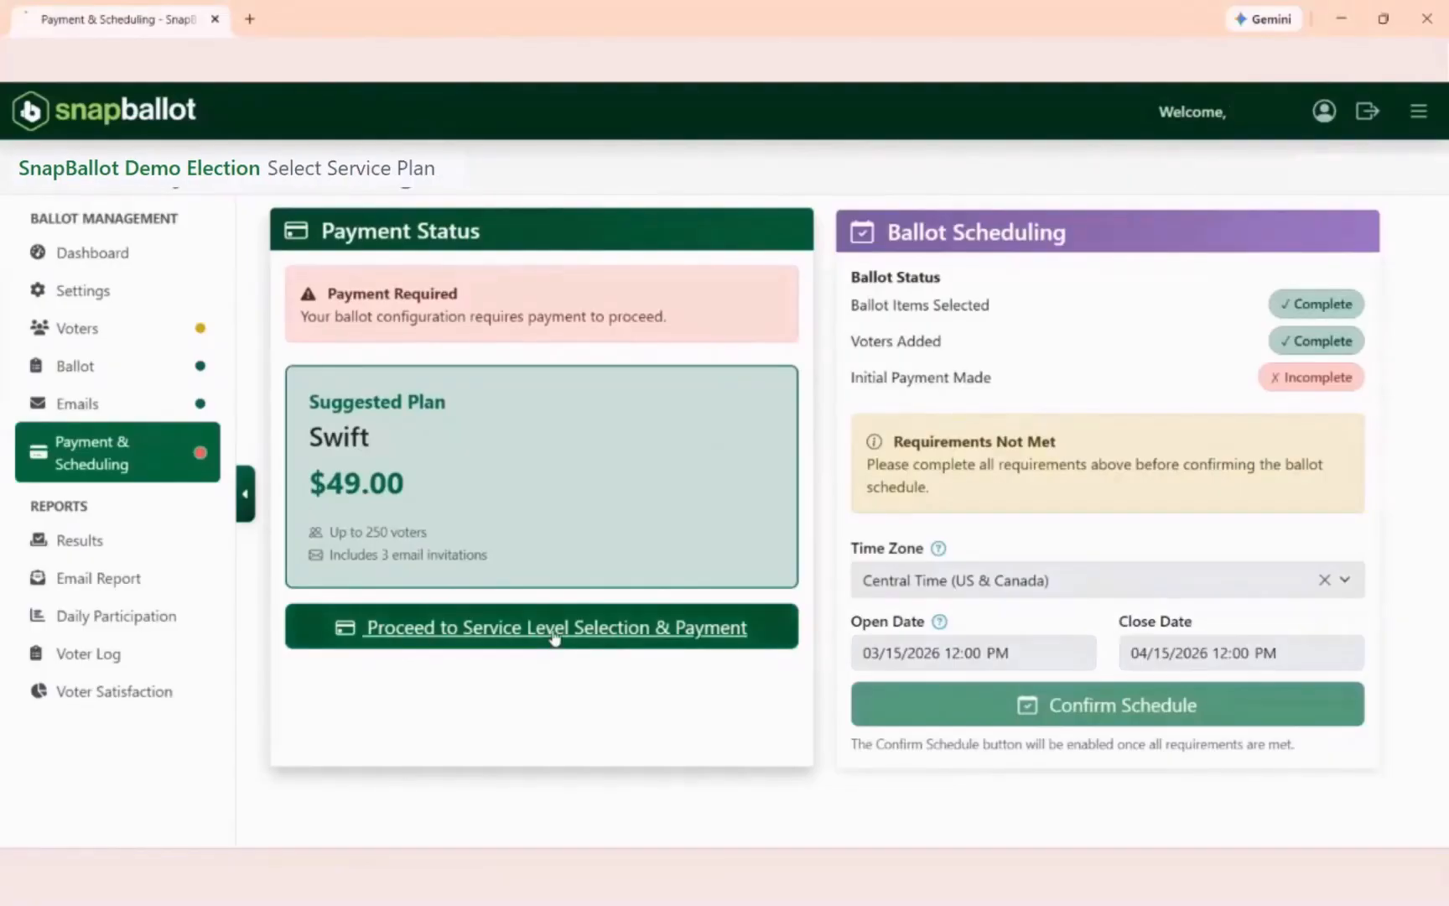
pyautogui.scroll(-2, 629, 660)
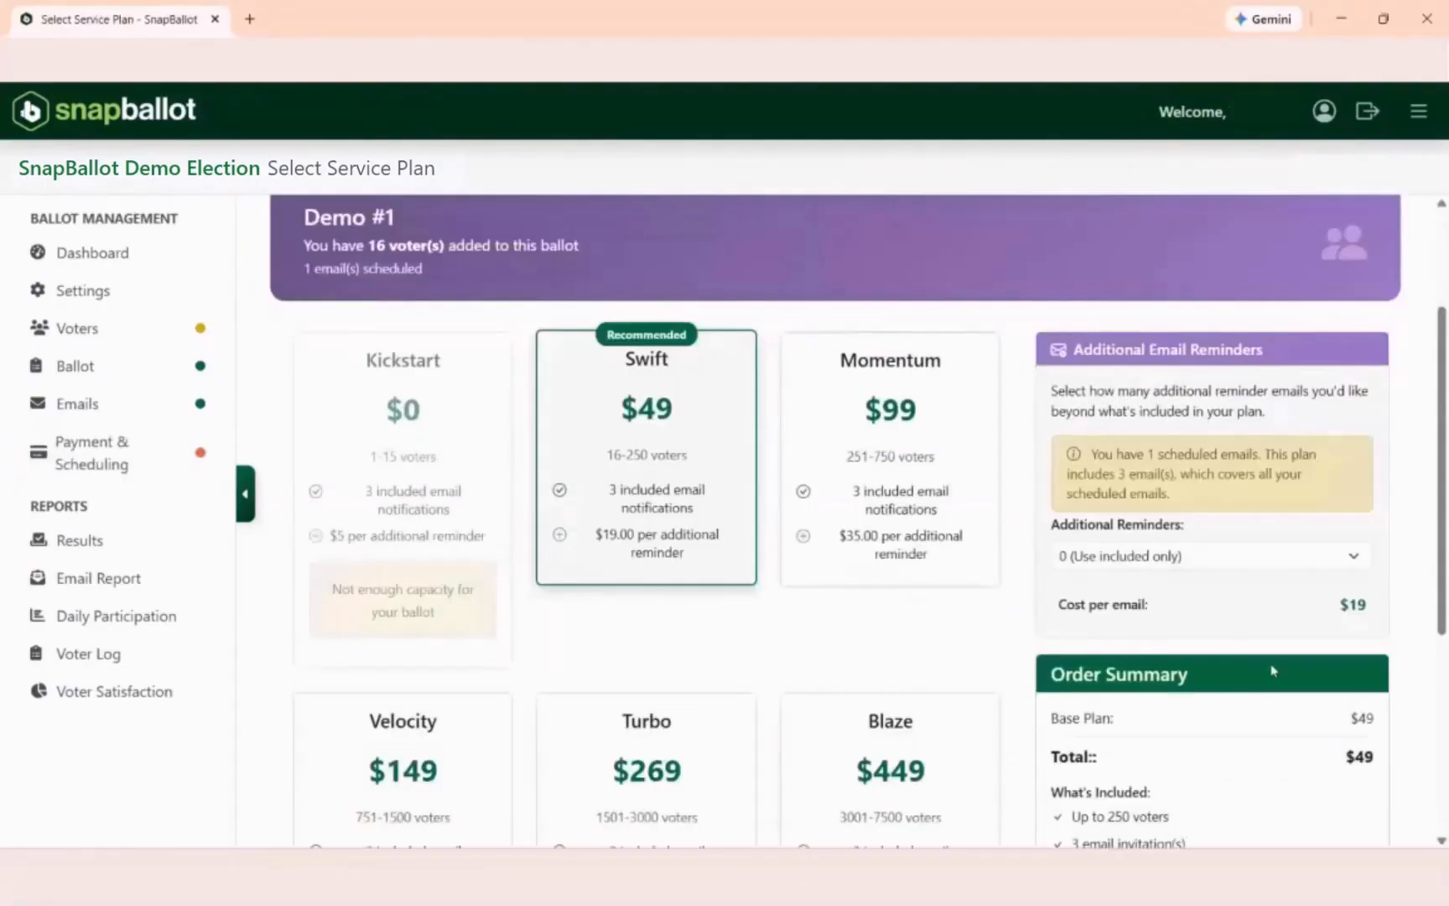
pyautogui.click(1357, 558)
pyautogui.click(1357, 558)
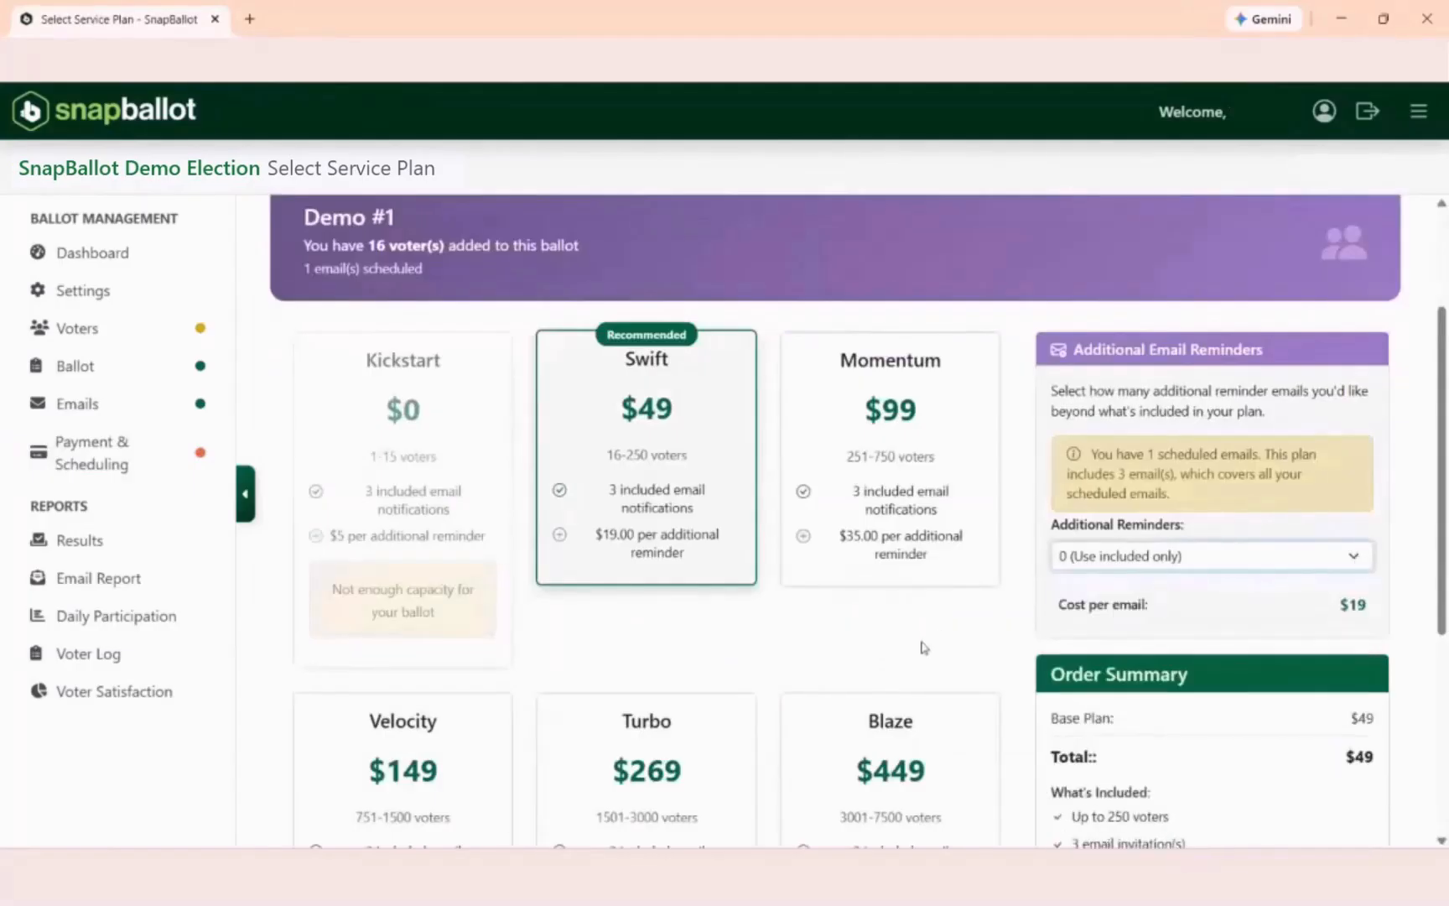
pyautogui.scroll(-2, 922, 645)
pyautogui.click(1211, 770)
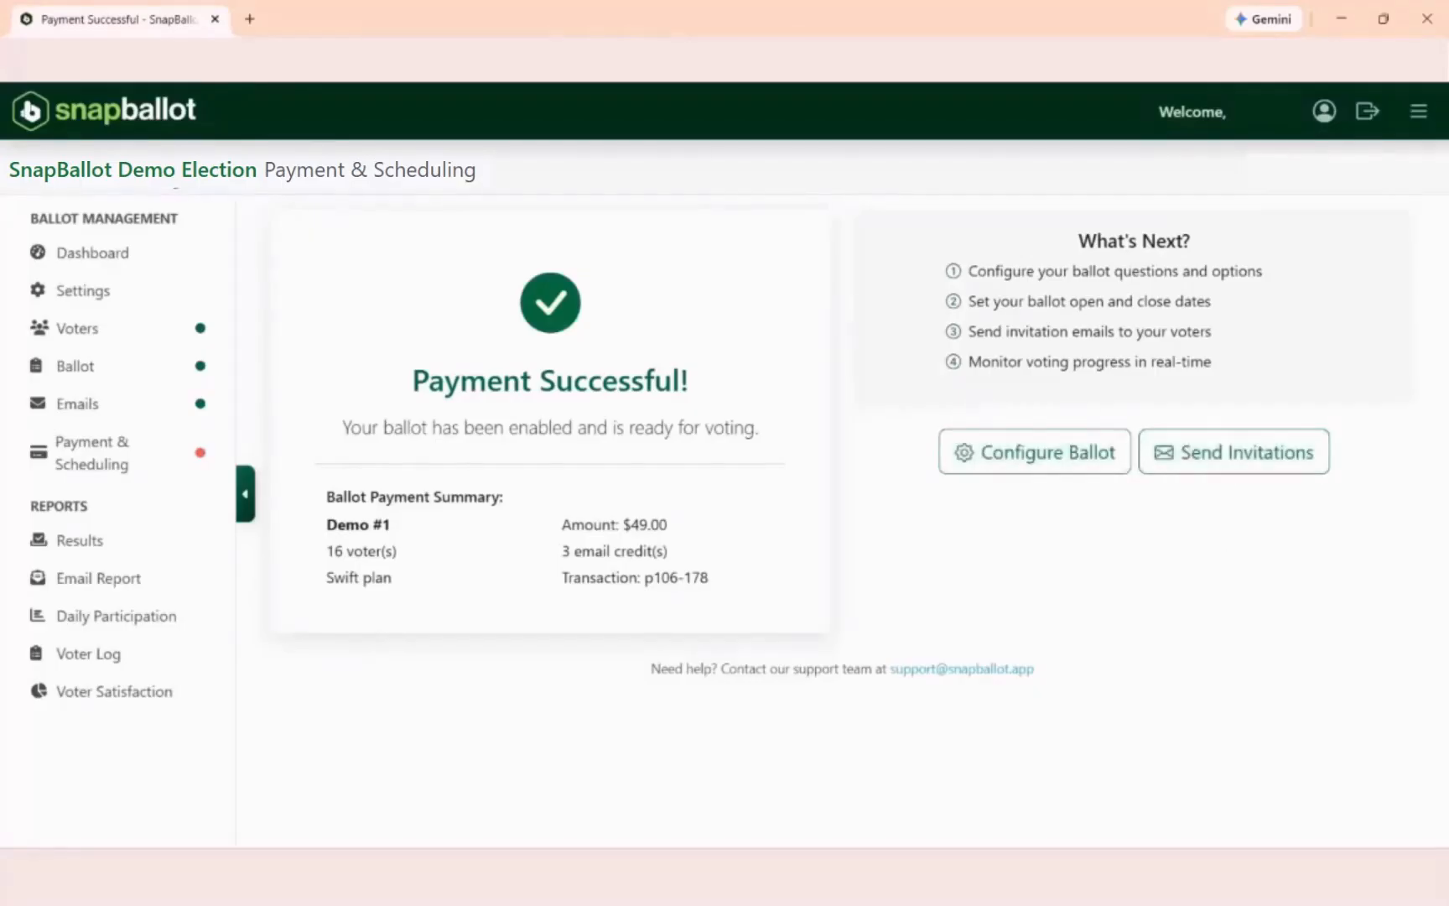
# - Confirm the ballot schedule from 08/03/2026 09:00 AM to 09/30/2026 12:00 PM in Central Time (US & Canada)
pyautogui.click(134, 455)
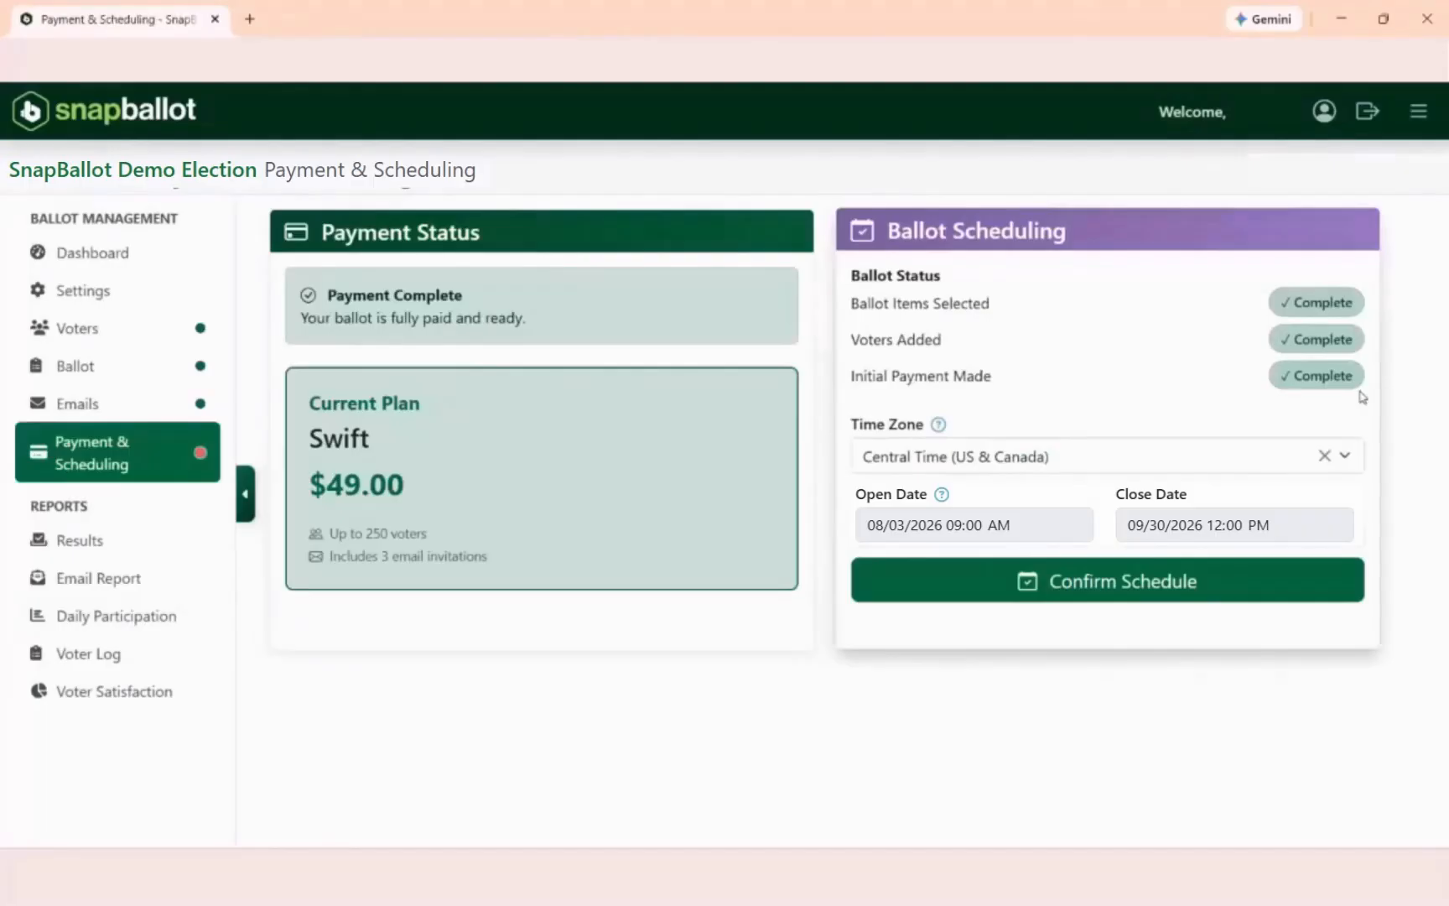
pyautogui.click(1214, 580)
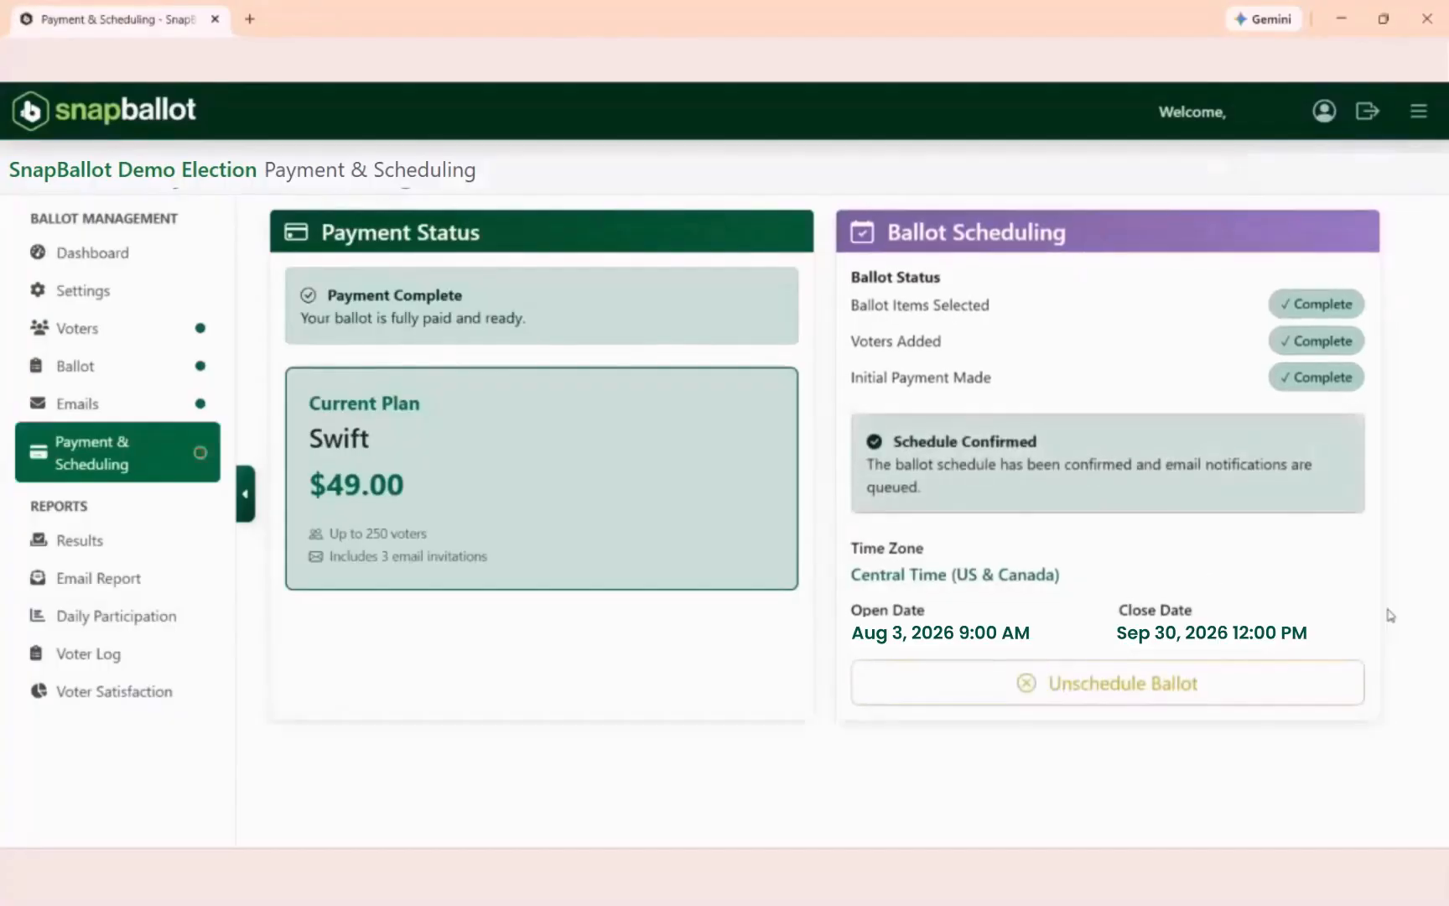